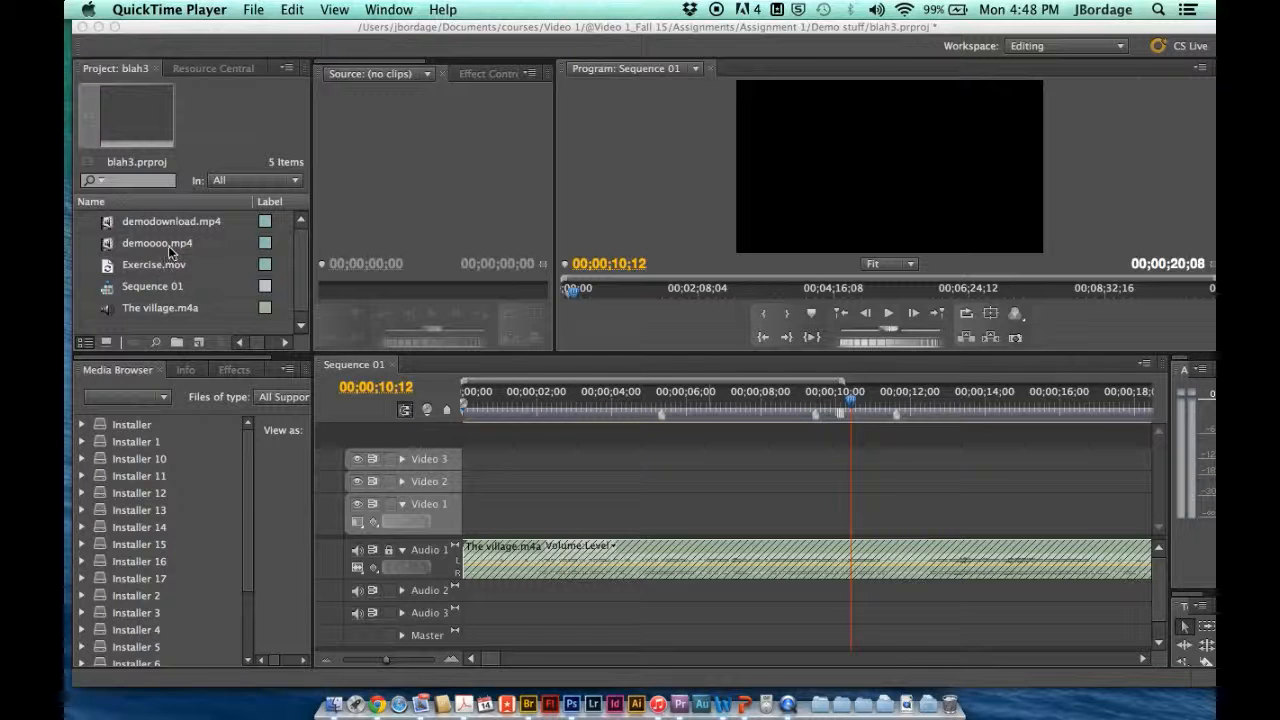
Preview demoooo.mp4 and demodownload.mp4 in the Source monitor.
drag(165, 245, 475, 224)
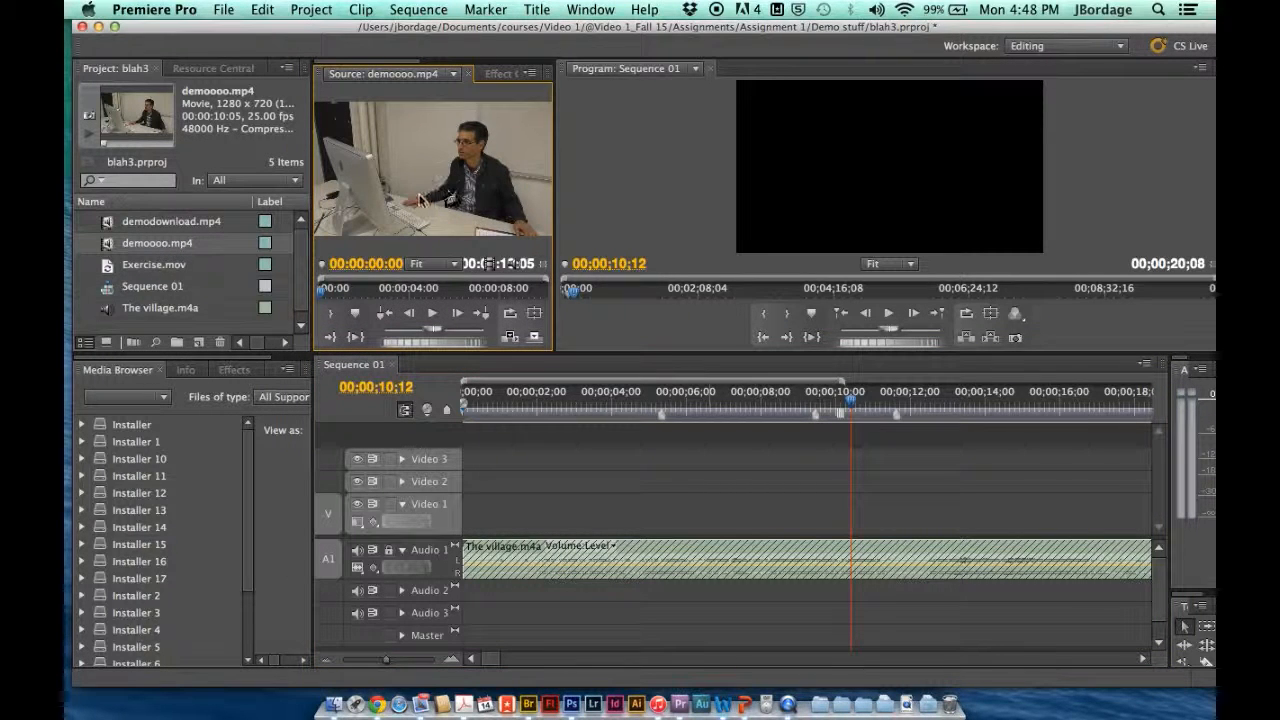
double_click(112, 226)
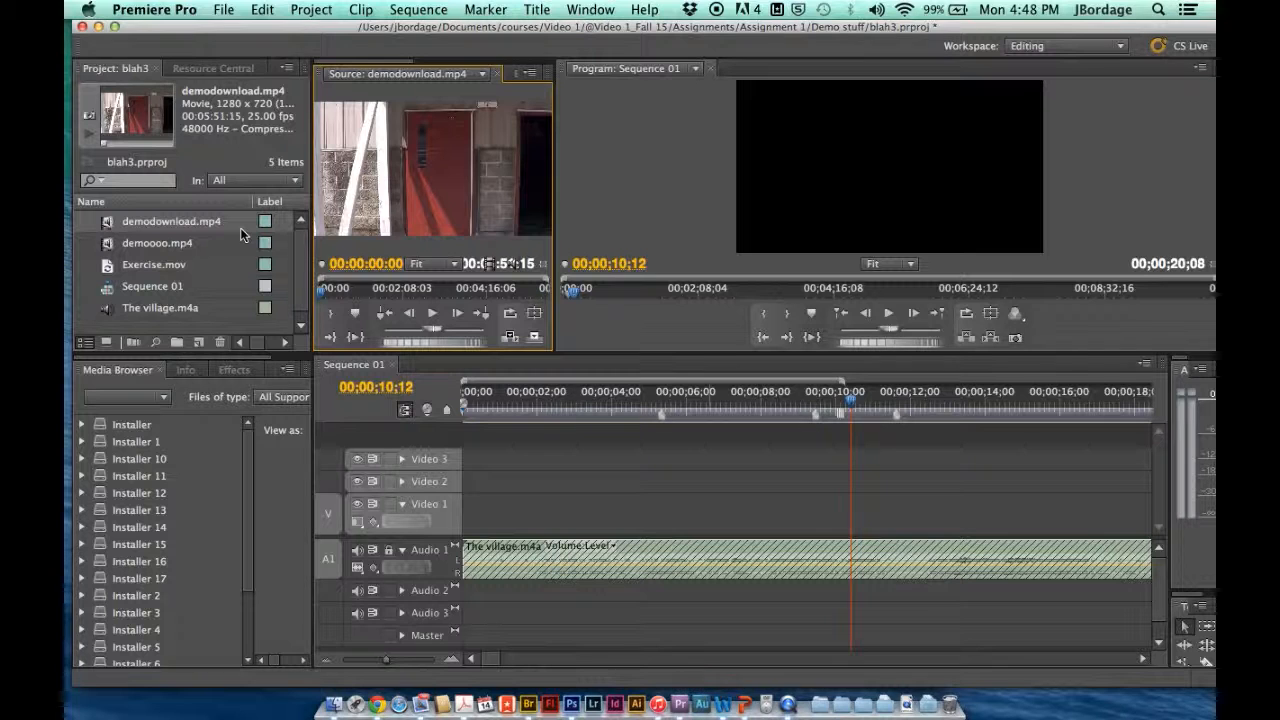
click(111, 248)
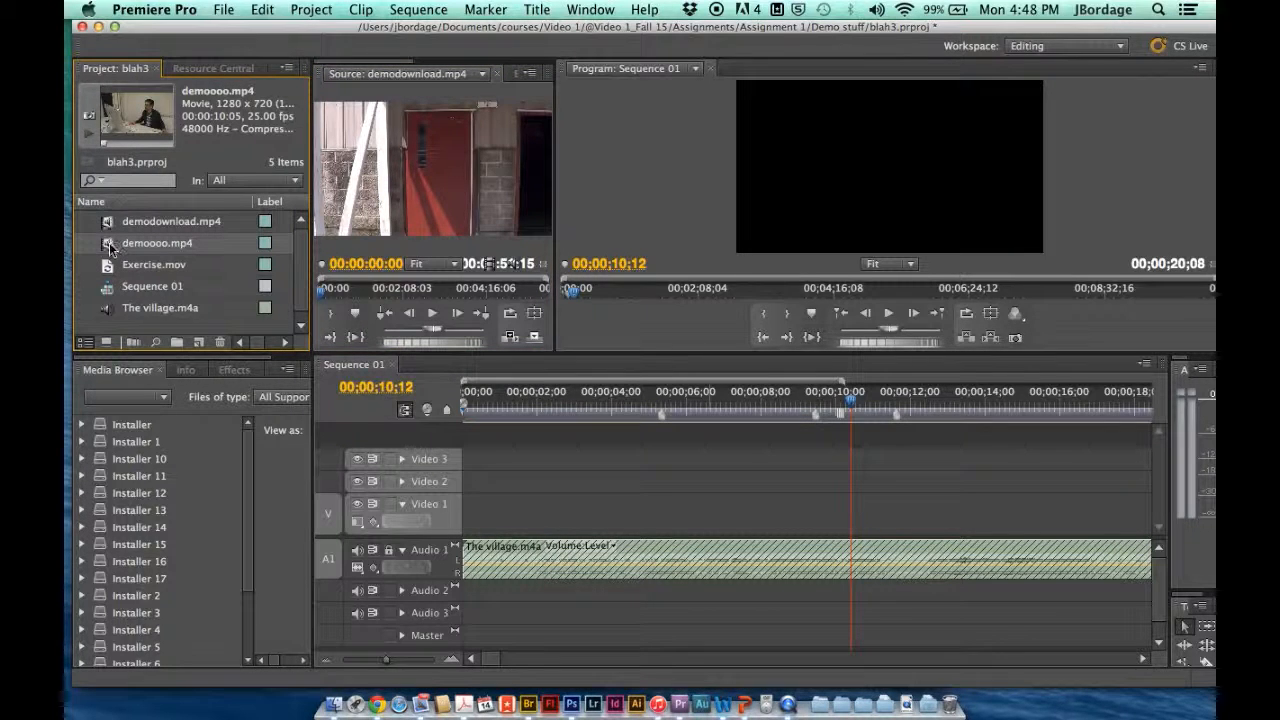
Load demoooo.mp4 in a widened Source monitor and place only its video at the start of Video 1.
double_click(109, 242)
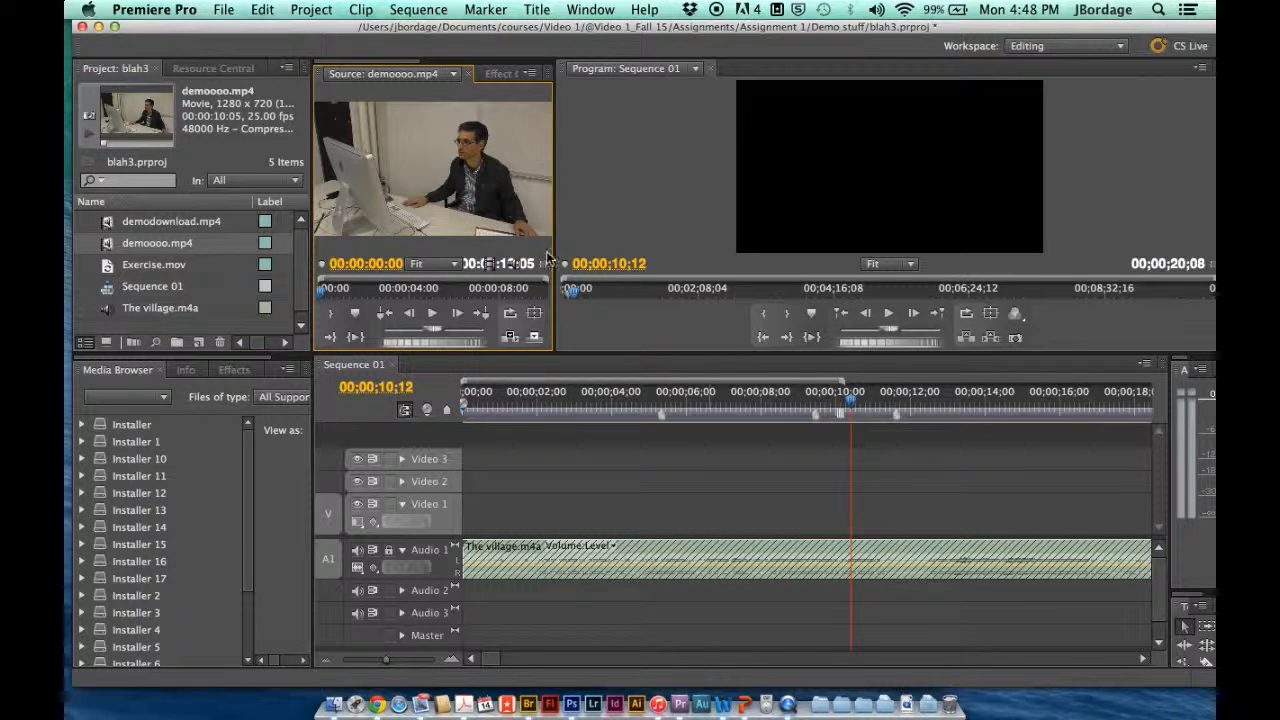
drag(553, 267, 731, 260)
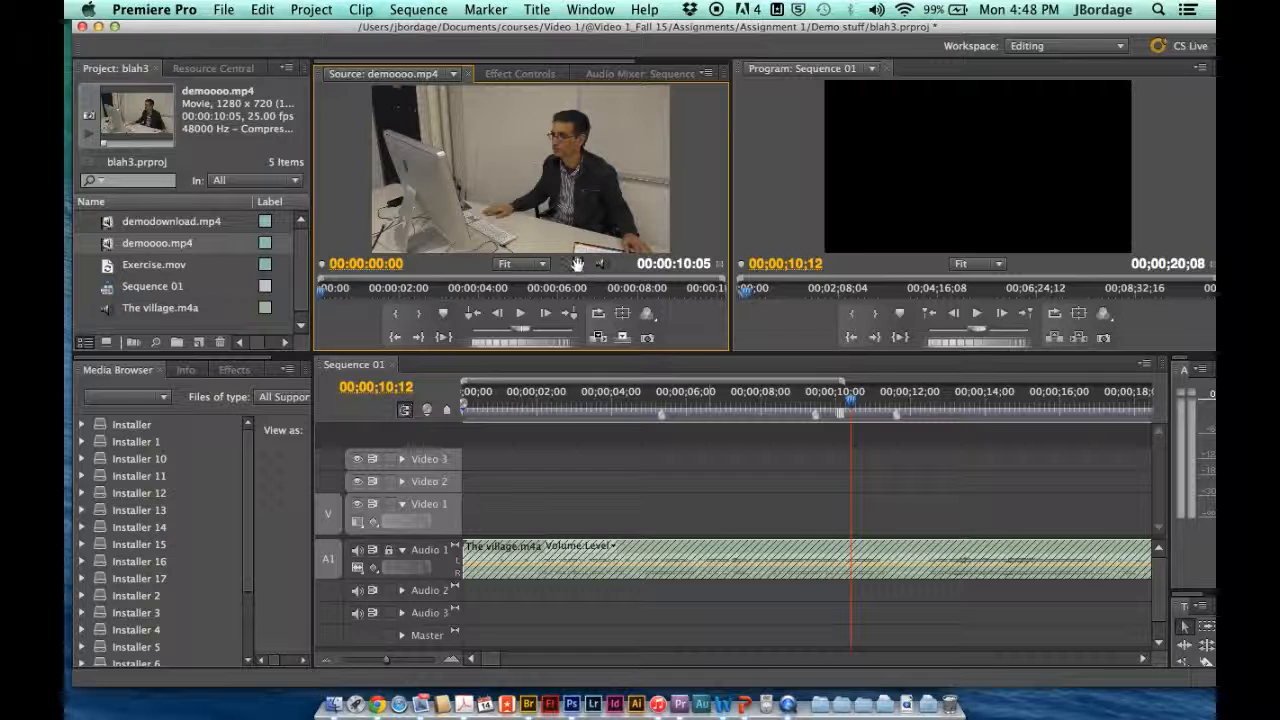
drag(577, 263, 445, 509)
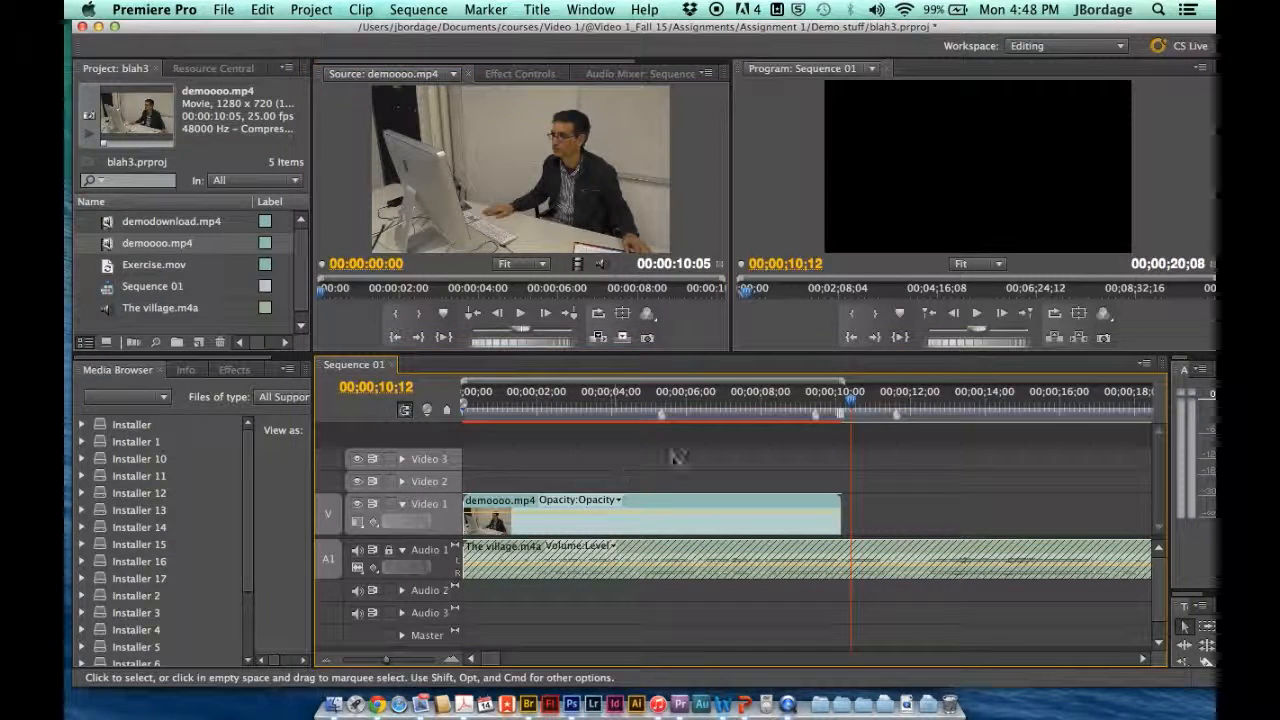
Mute the Audio 1 track and split the demoooo.mp4 clip on Video 1 at 00;00;04;06 with the Razor tool.
drag(851, 400, 564, 425)
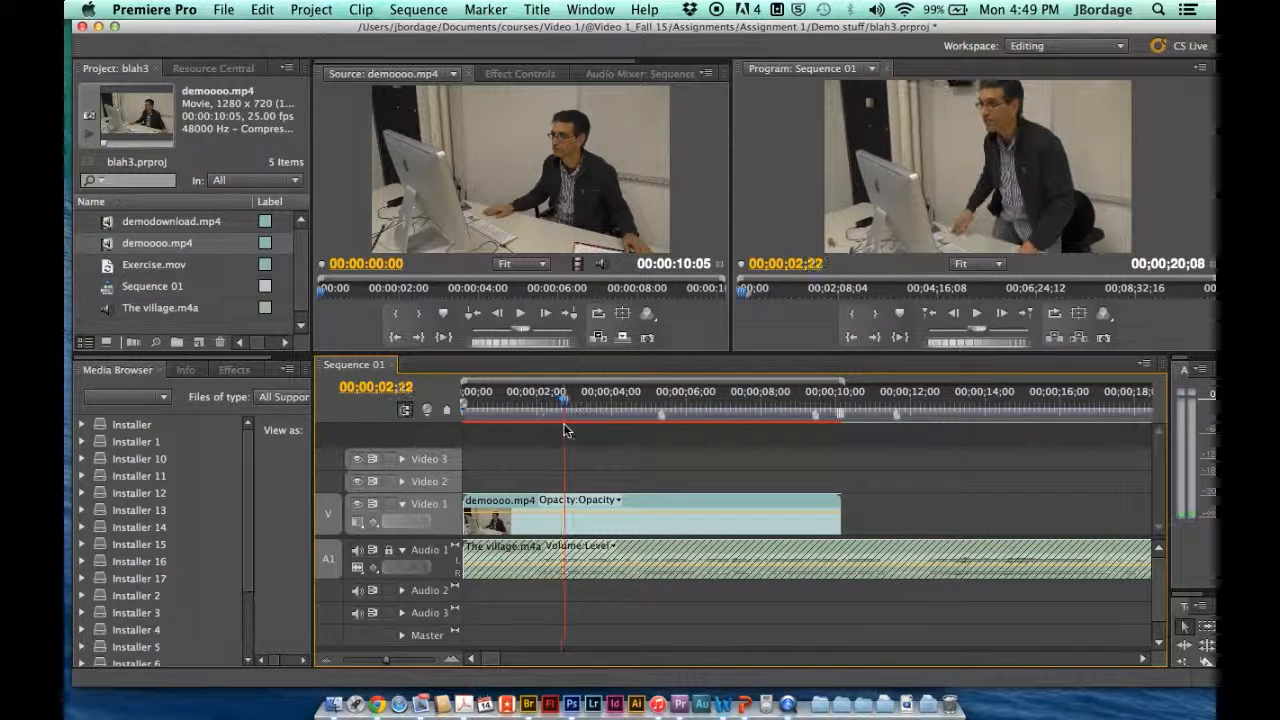
click(357, 550)
drag(568, 405, 621, 401)
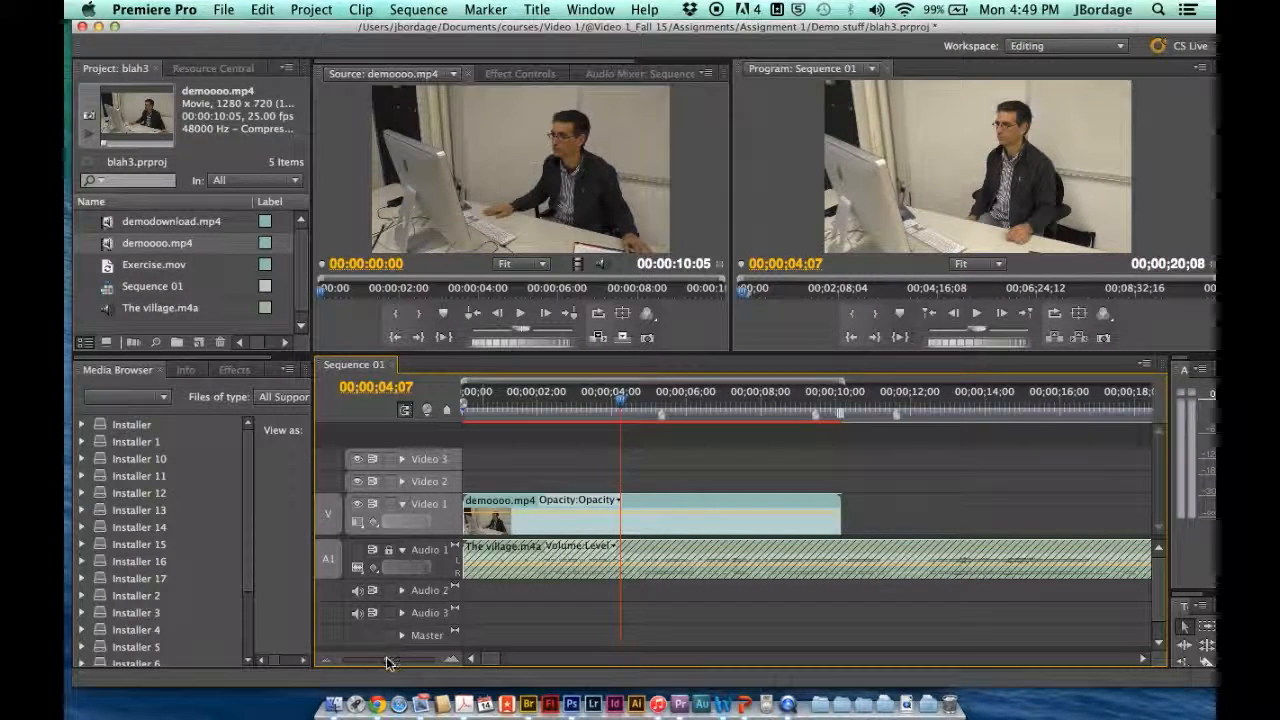
drag(386, 662, 414, 659)
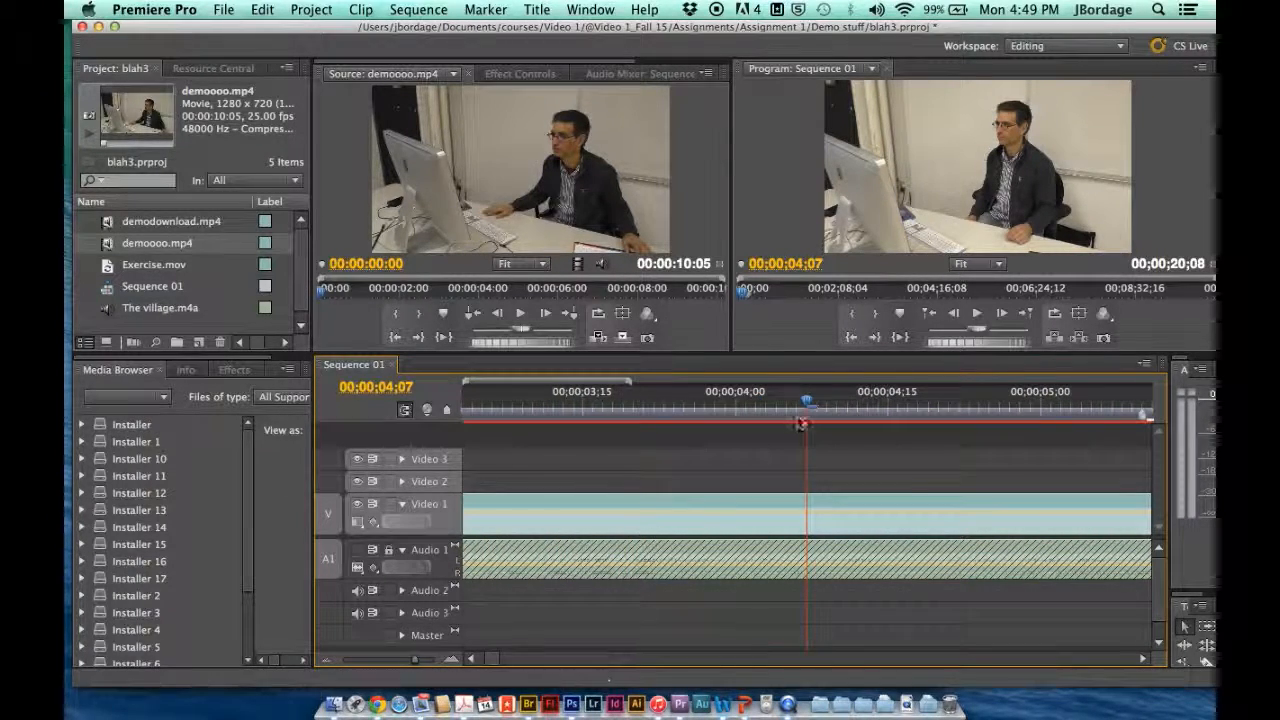
mouse_move(806, 401)
mouse_down()
mouse_move(786, 402)
mouse_move(797, 408)
mouse_up()
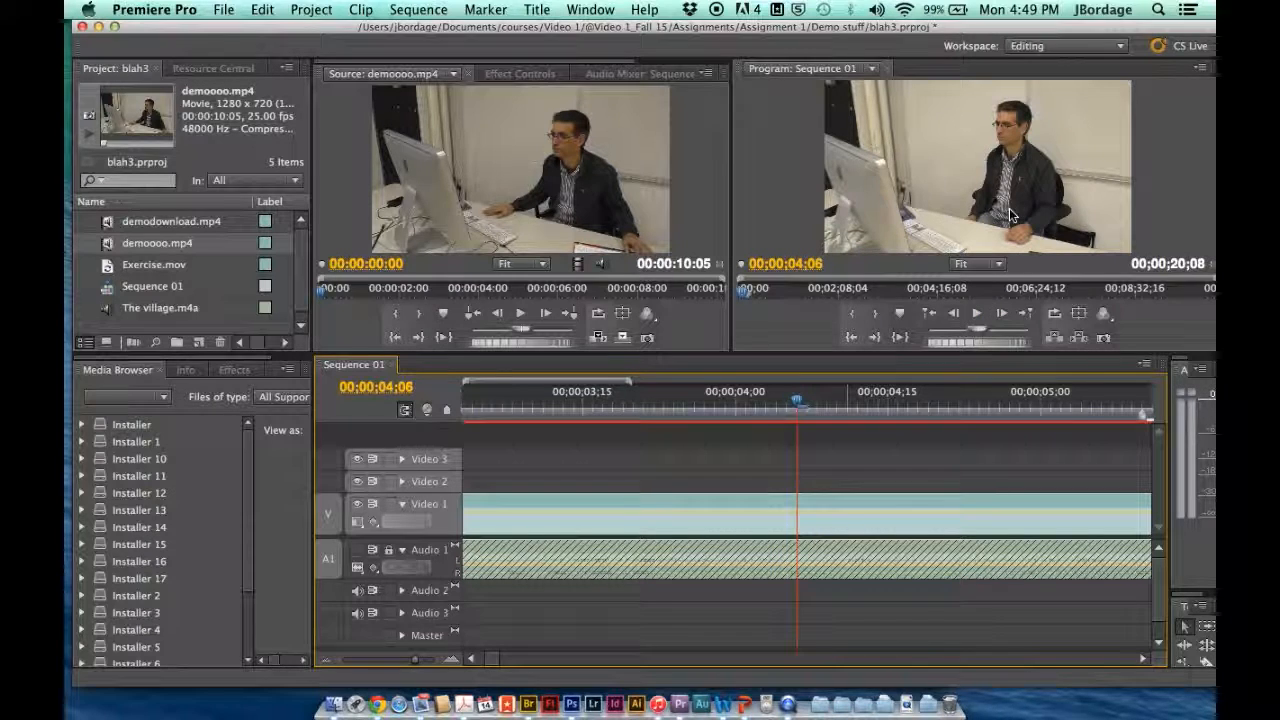
click(1207, 665)
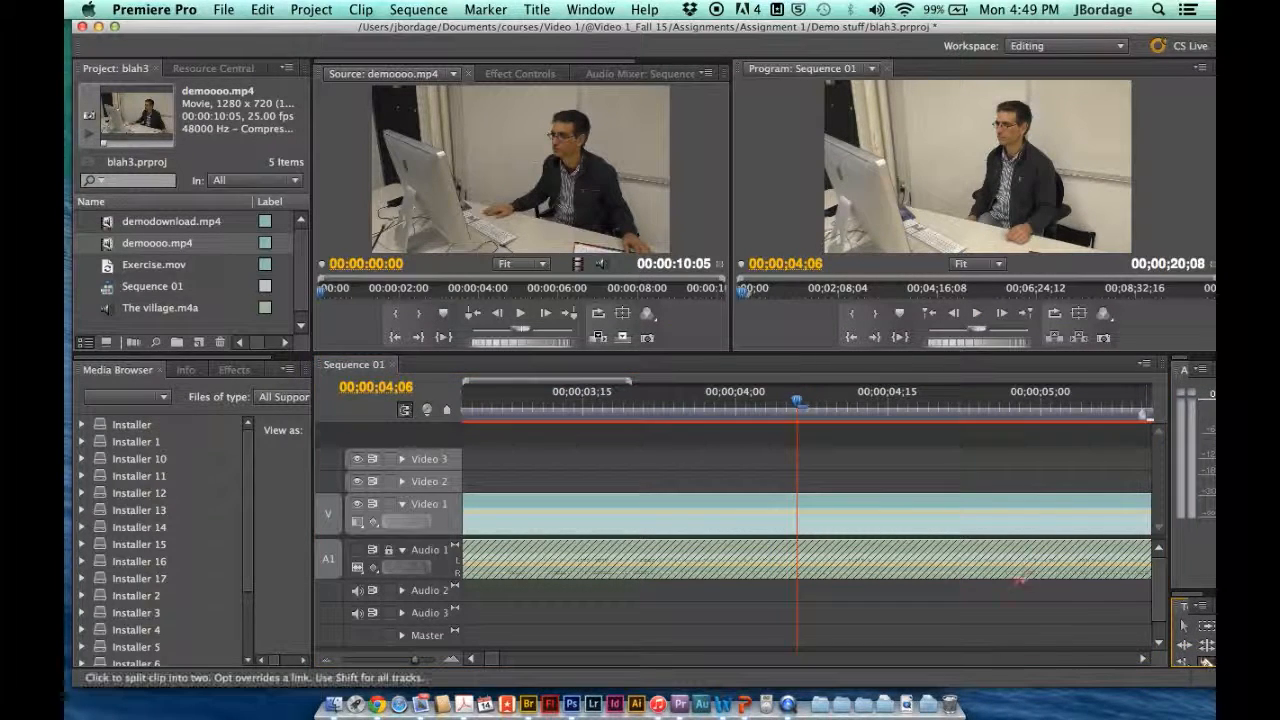
click(800, 508)
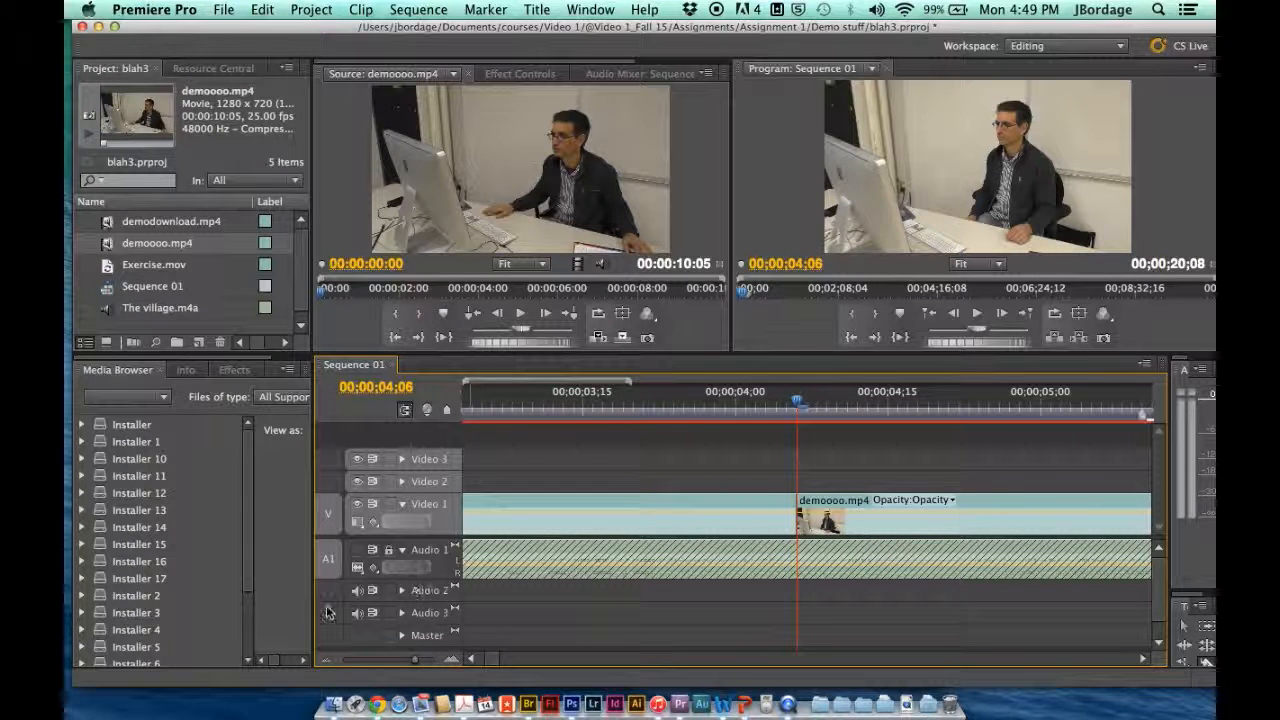
Place only the video of demodownload.mp4 on Video 1 at about 13 seconds, leaving a gap after the demoooo.mp4 clips.
drag(420, 662, 376, 659)
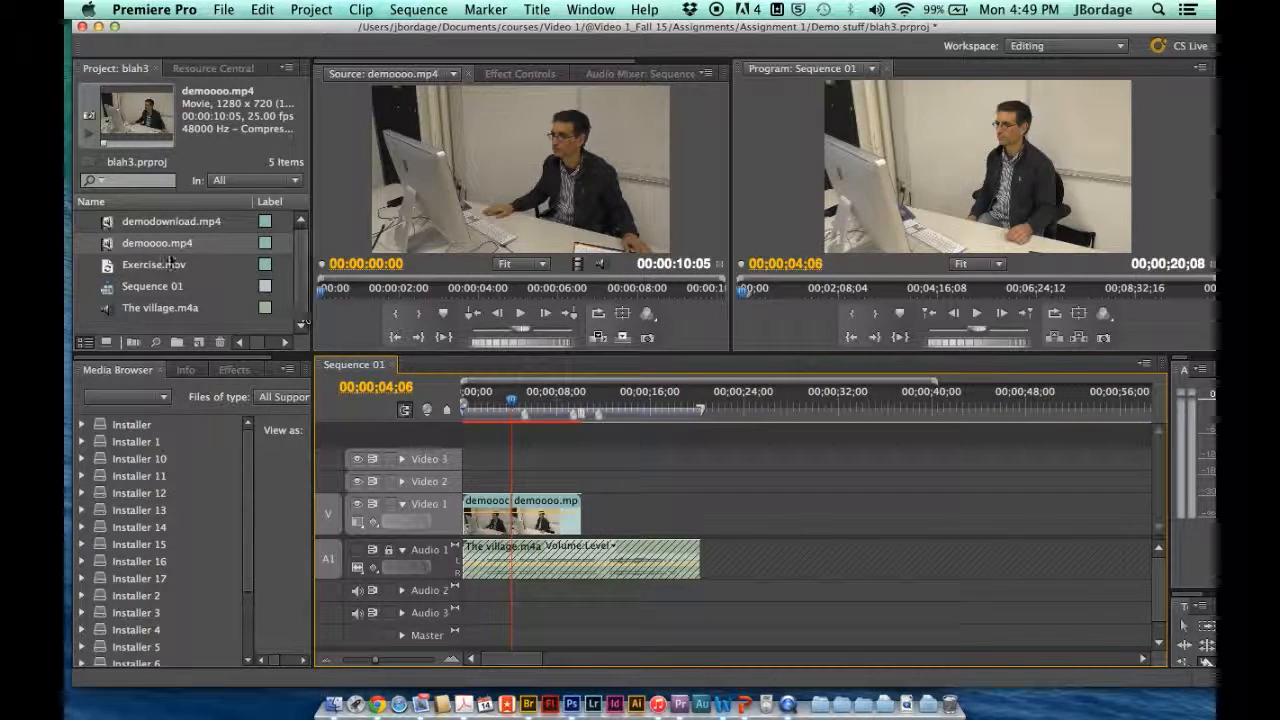
click(106, 224)
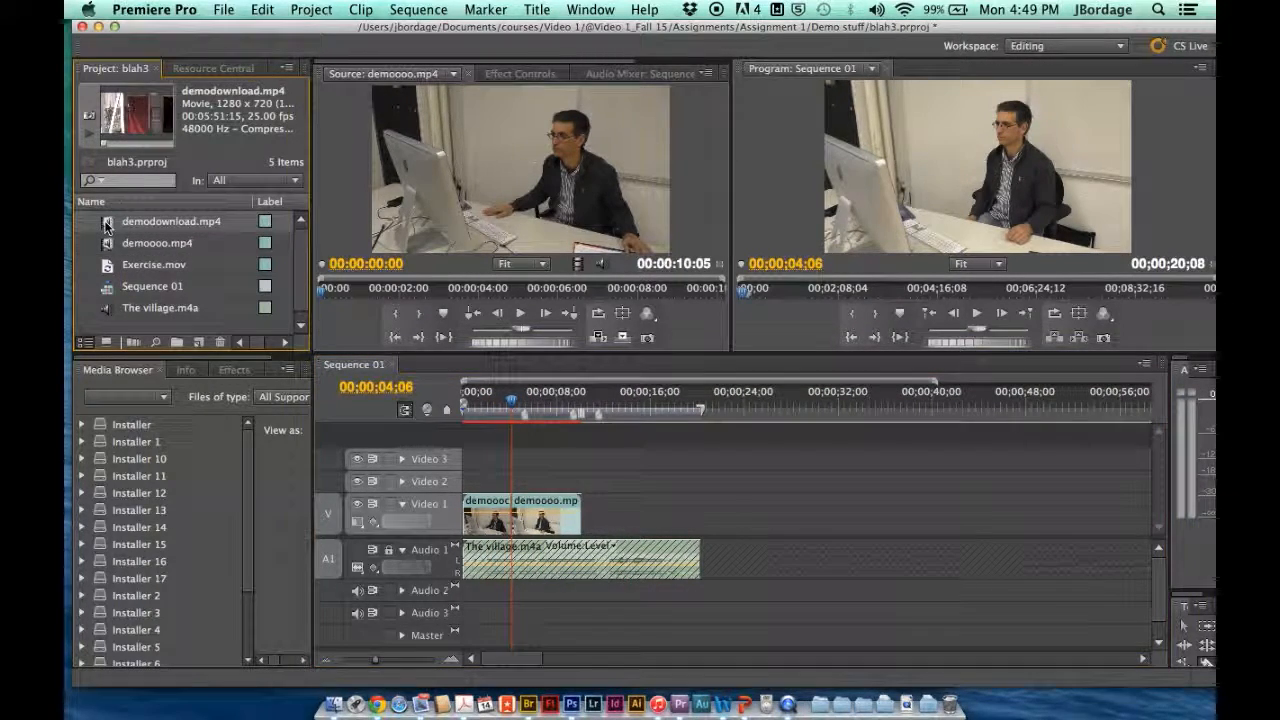
double_click(106, 224)
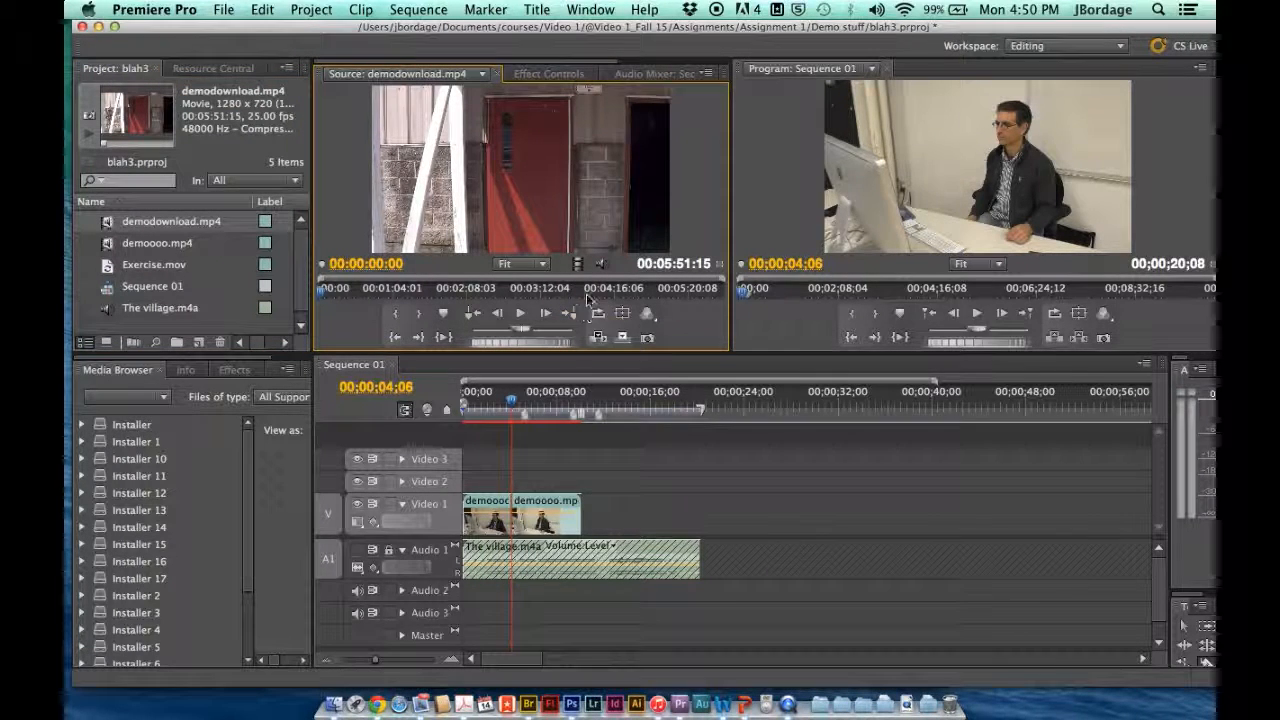
drag(578, 264, 617, 501)
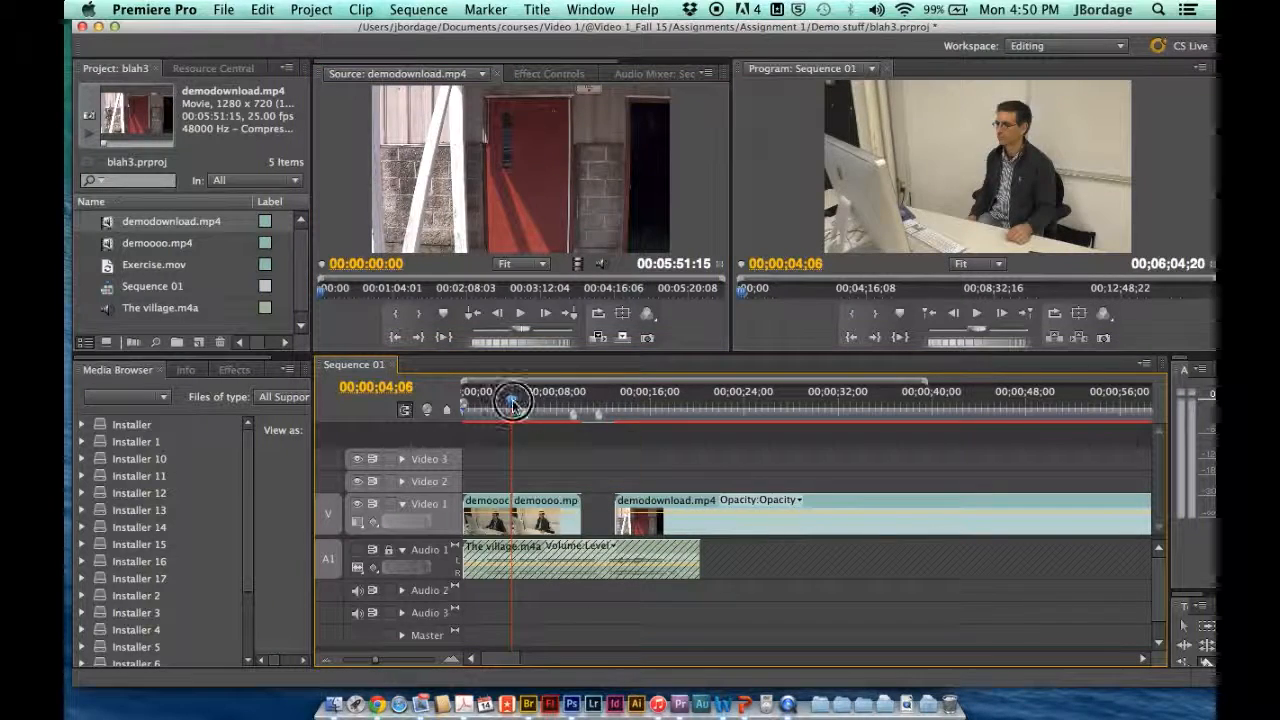
Split the demodownload.mp4 clip on Video 1 at 00;00;18;08 with the Razor tool.
drag(565, 412, 677, 424)
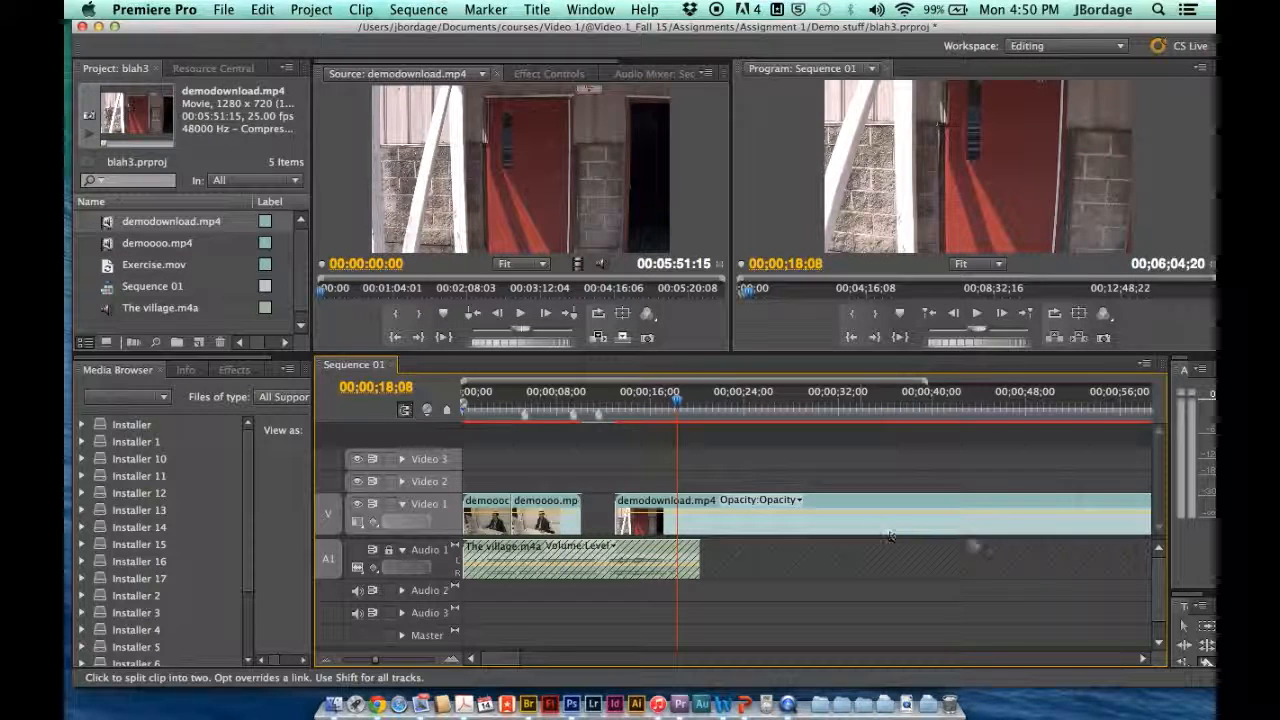
click(1206, 662)
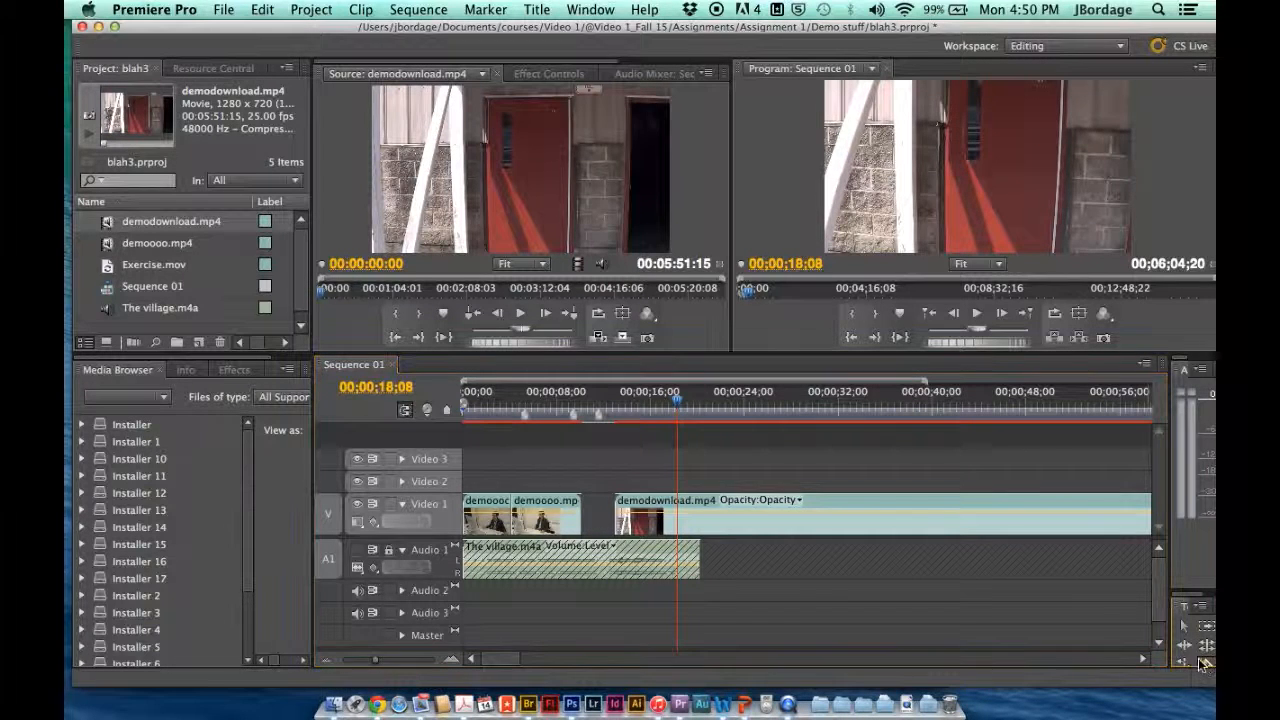
click(679, 515)
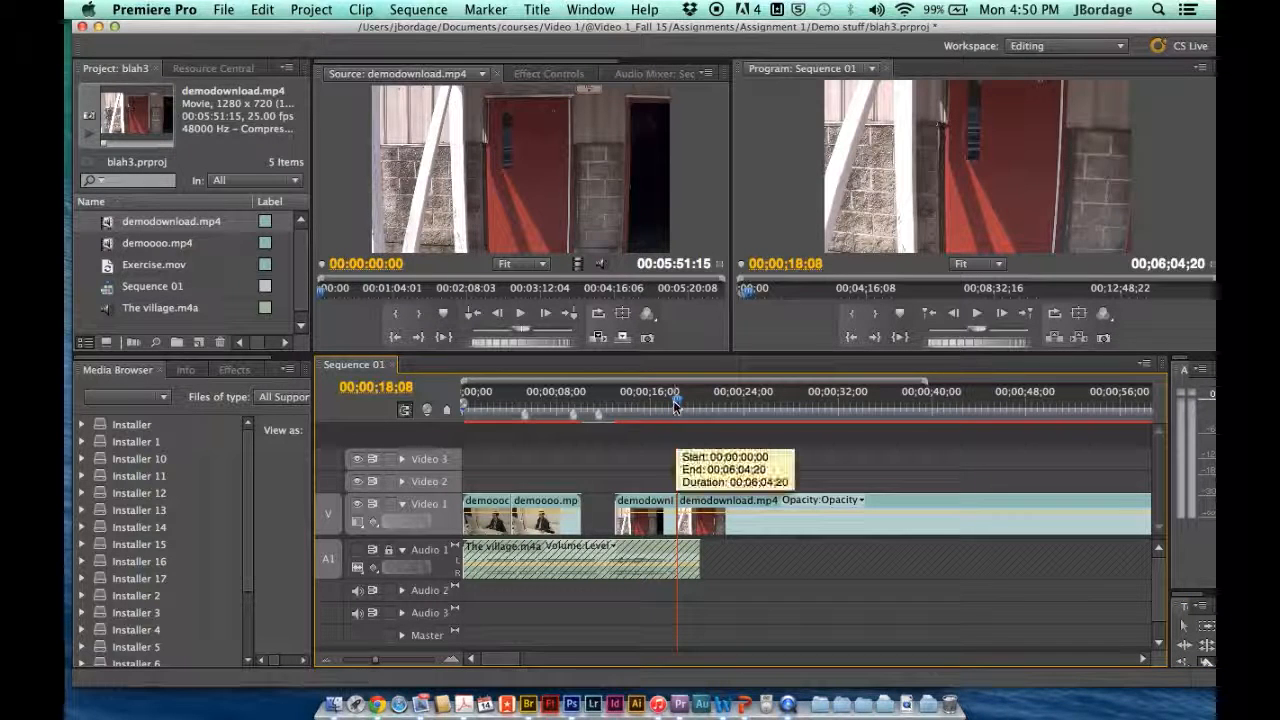
Split the remaining demodownload.mp4 footage at 00;00;19;28 and again at 00;00;23;12.
mouse_move(677, 400)
mouse_down()
mouse_move(791, 406)
mouse_move(694, 414)
mouse_up()
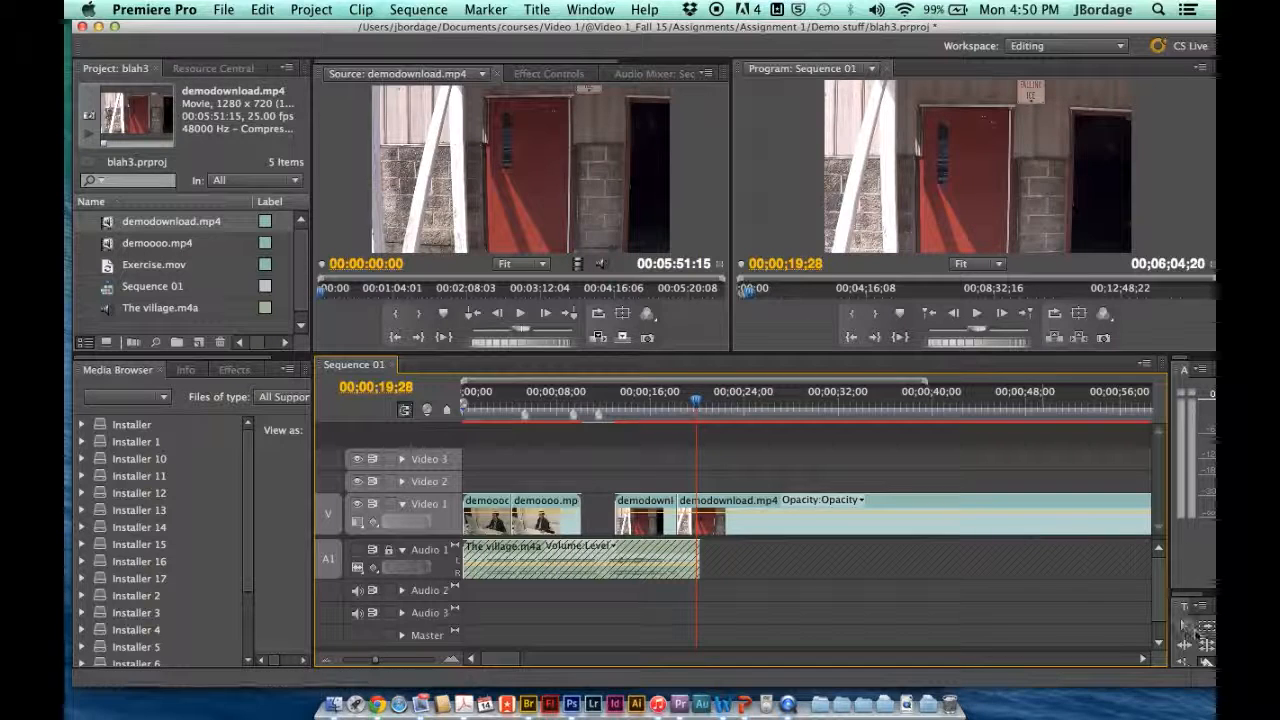
click(1207, 660)
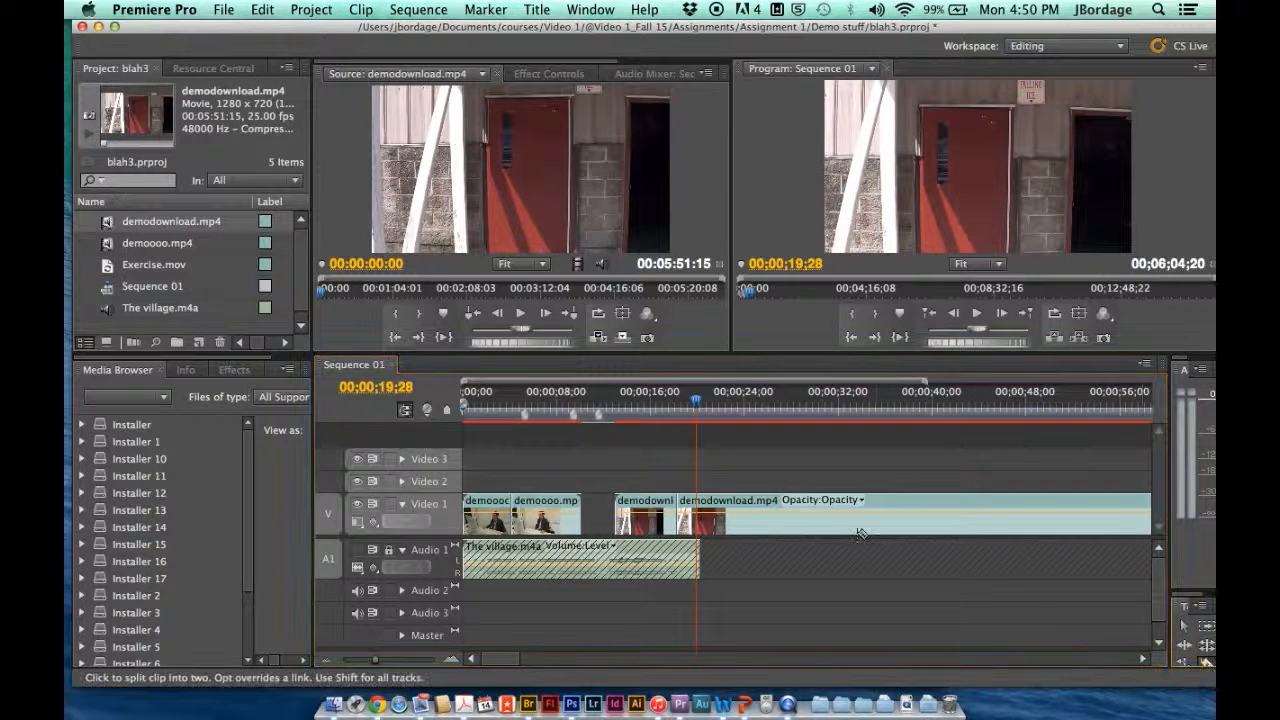
click(698, 516)
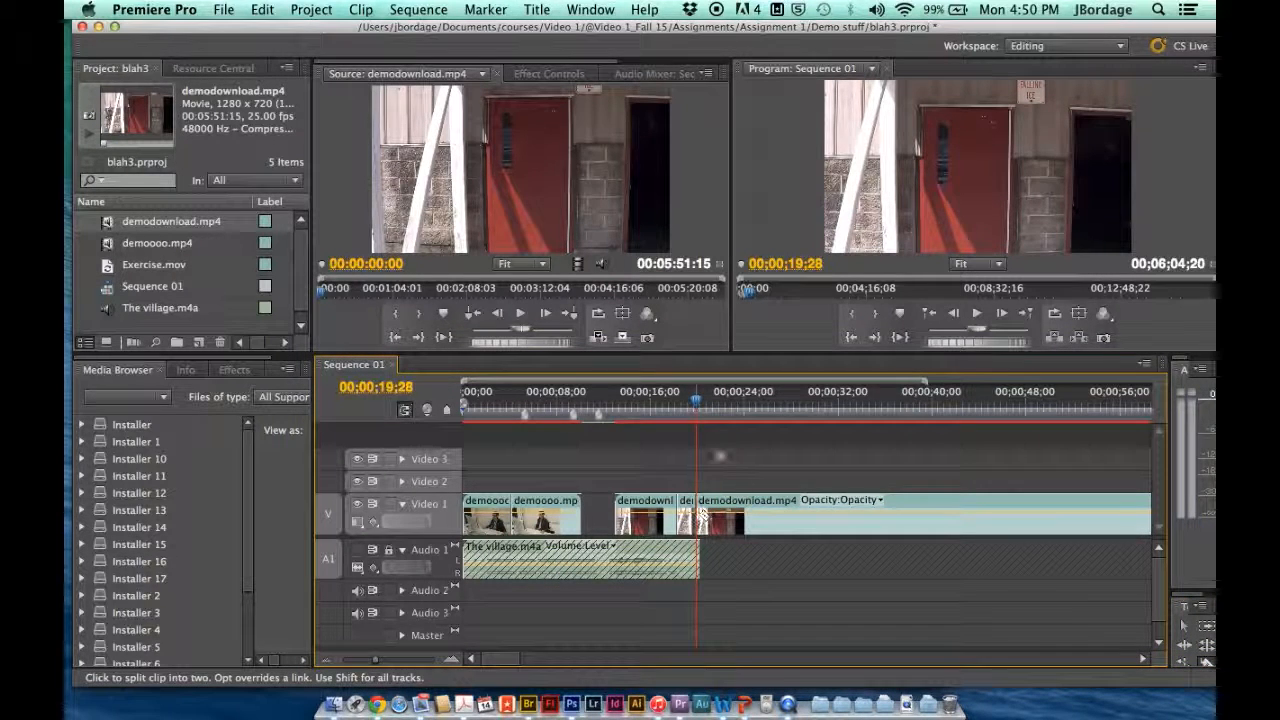
drag(698, 404, 741, 404)
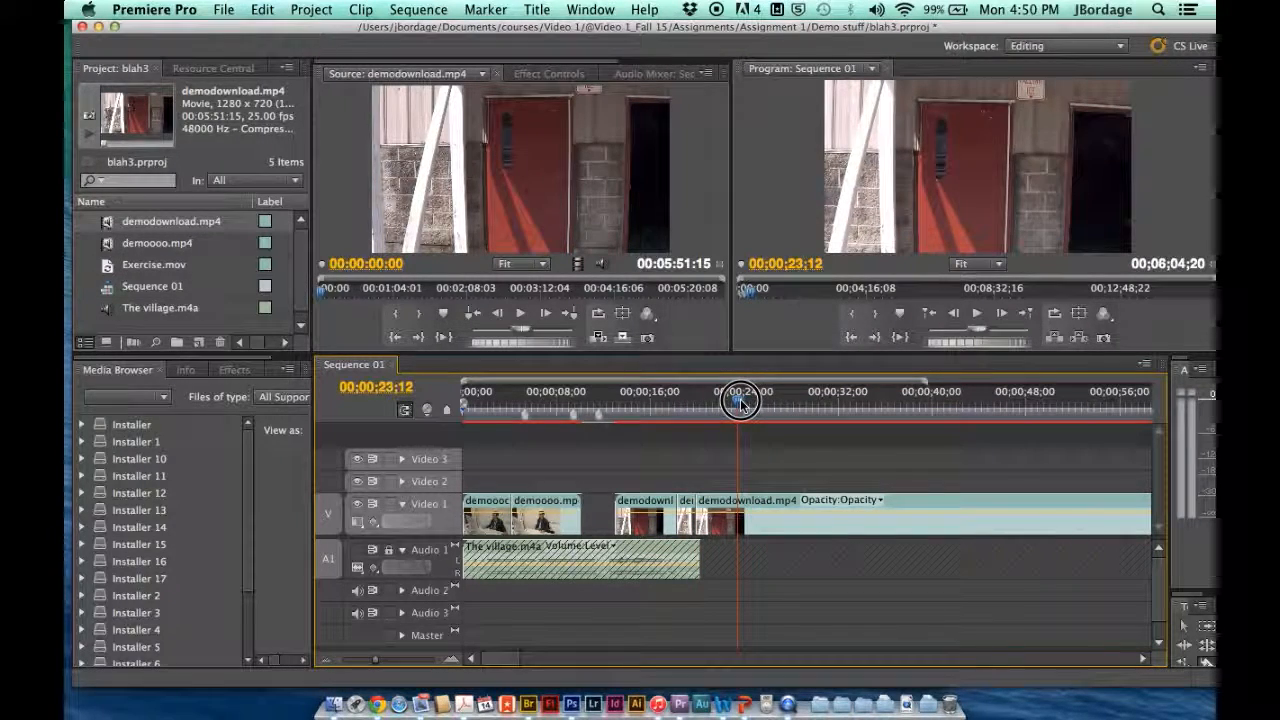
click(744, 521)
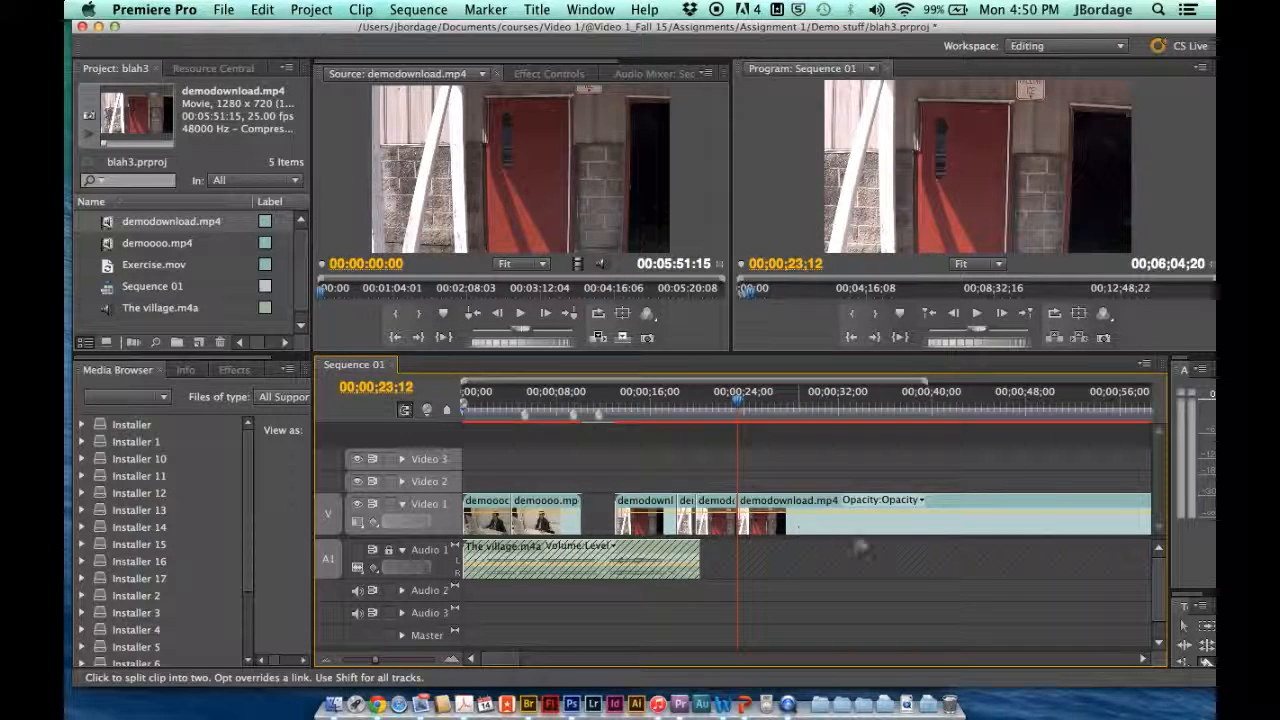
Delete the long demodownload.mp4 piece after 00;00;23;12 and the short piece between 00;00;18;08 and 00;00;19;28.
click(1186, 627)
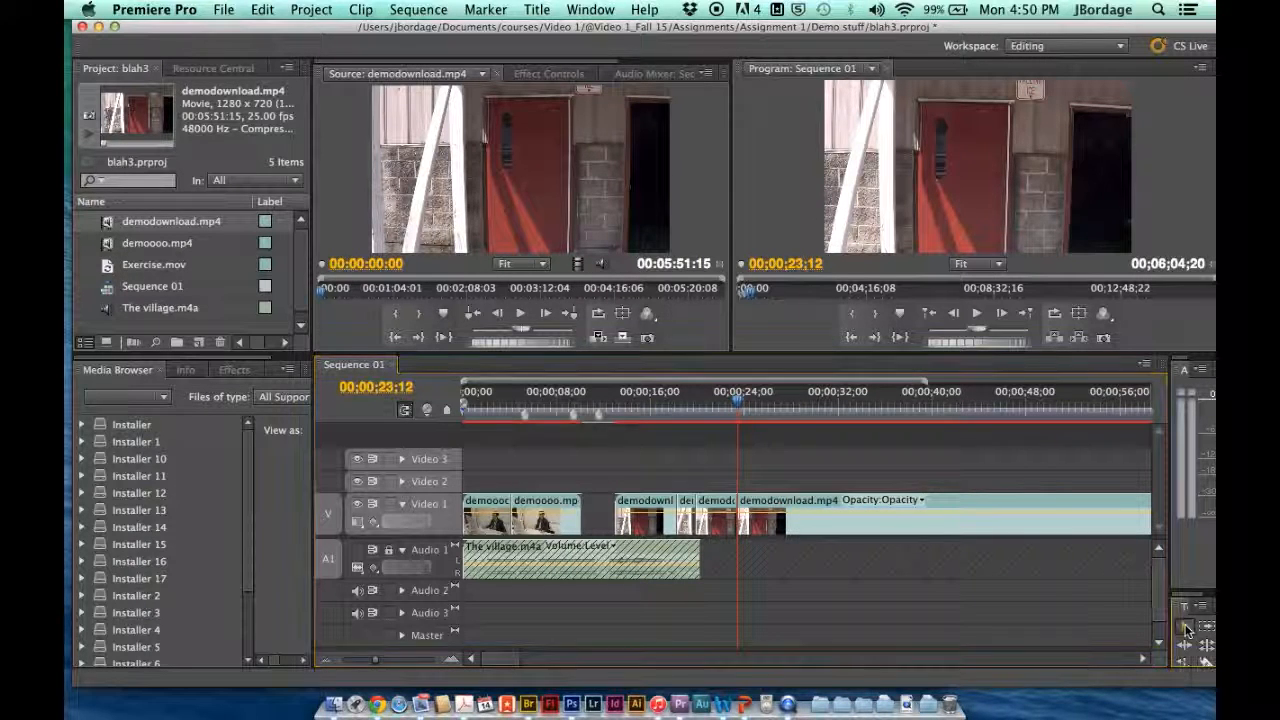
click(937, 524)
key(Delete)
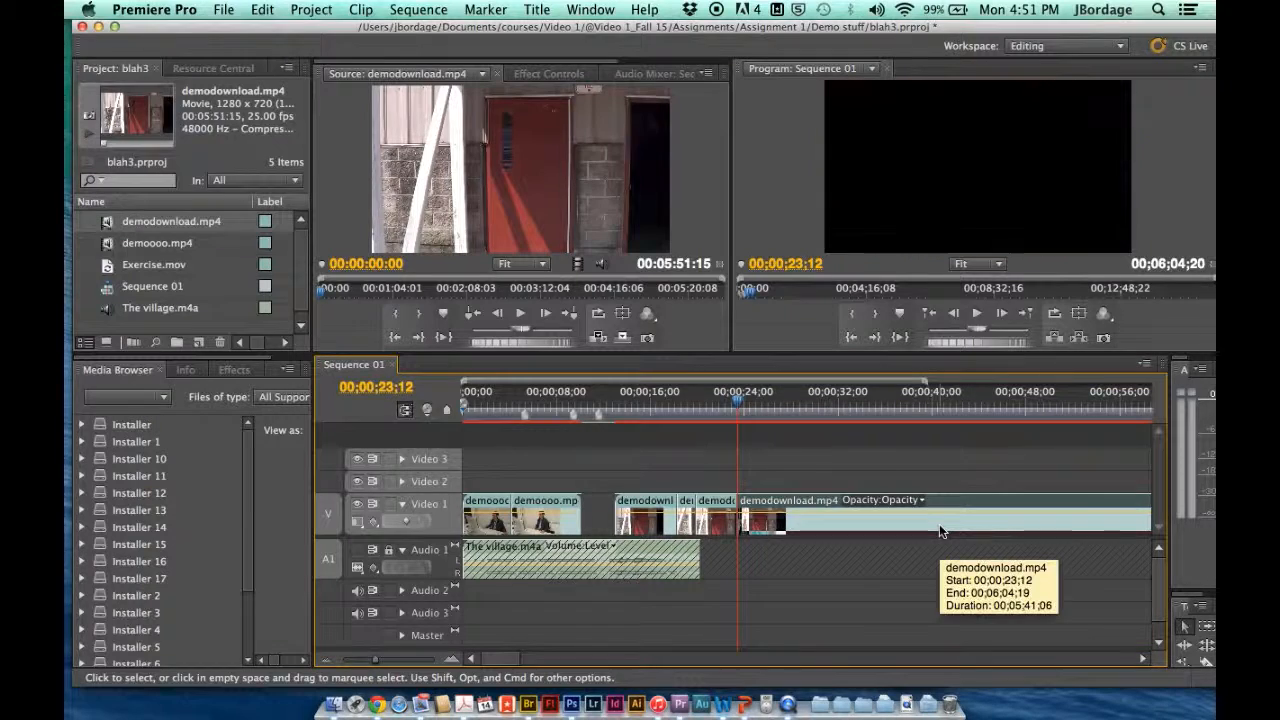
click(686, 527)
key(Delete)
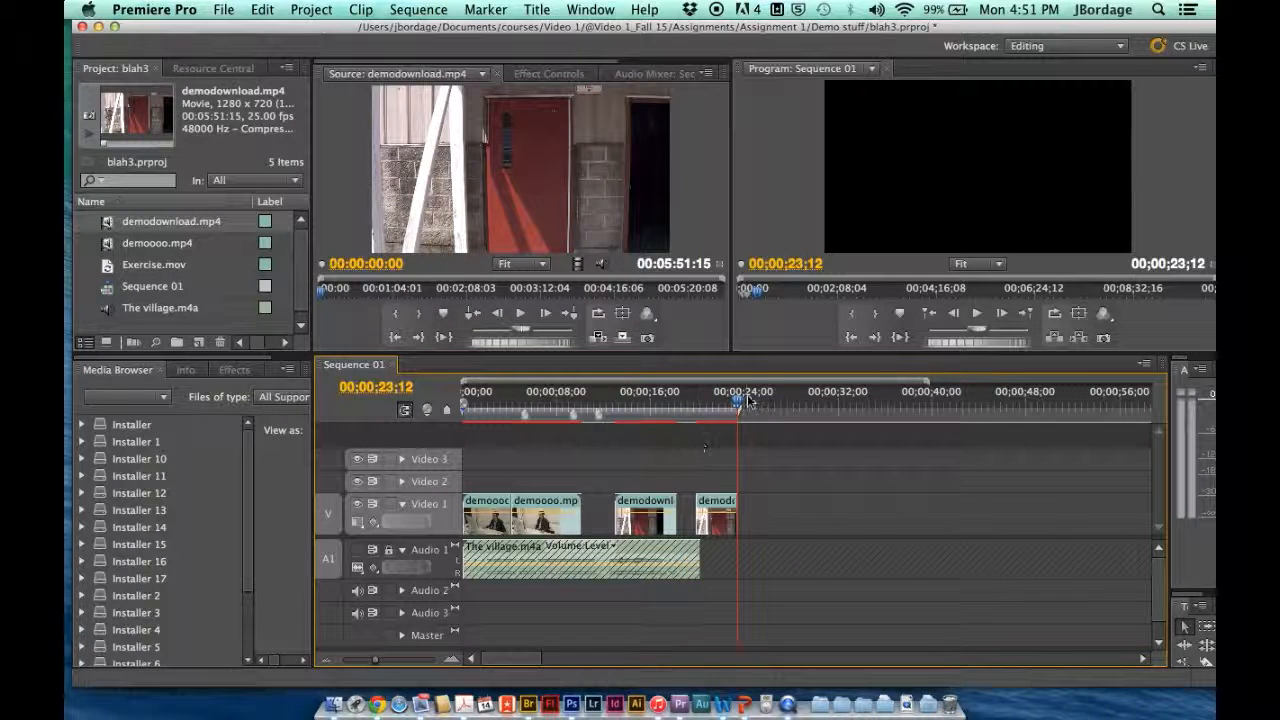
Unmute the Audio 1 track and play the sequence from the beginning.
drag(739, 407, 428, 414)
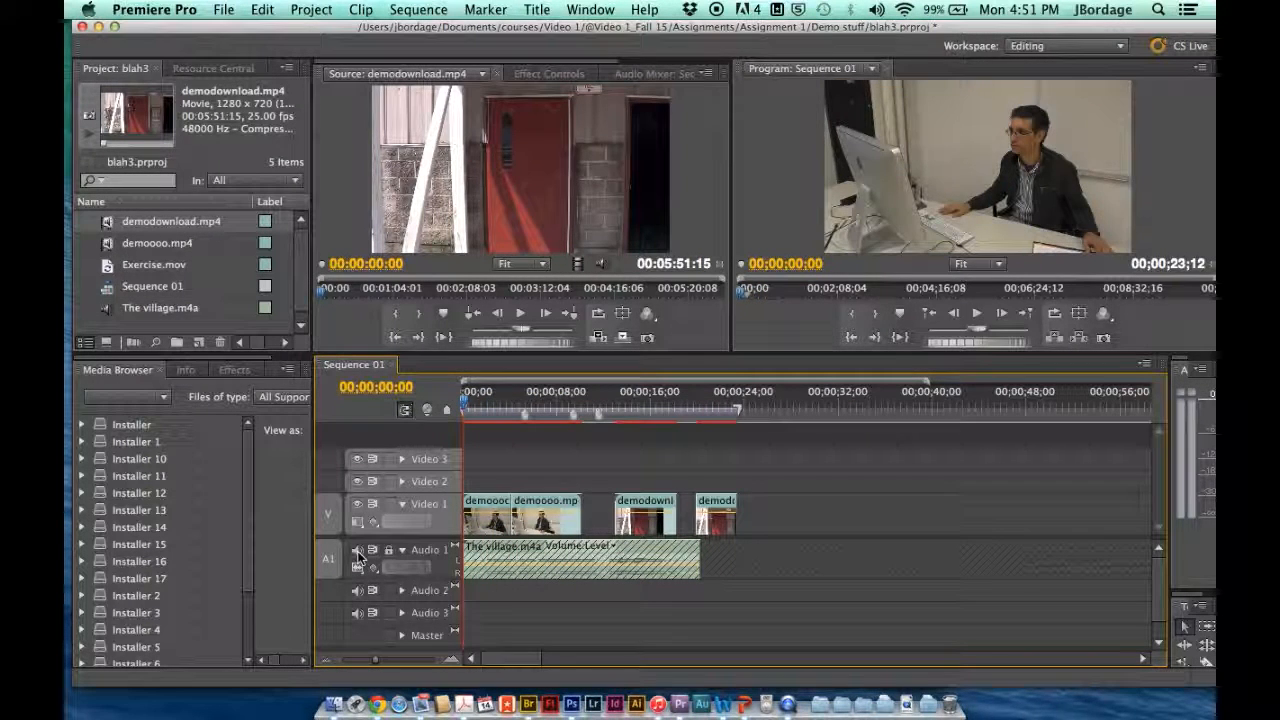
key(space)
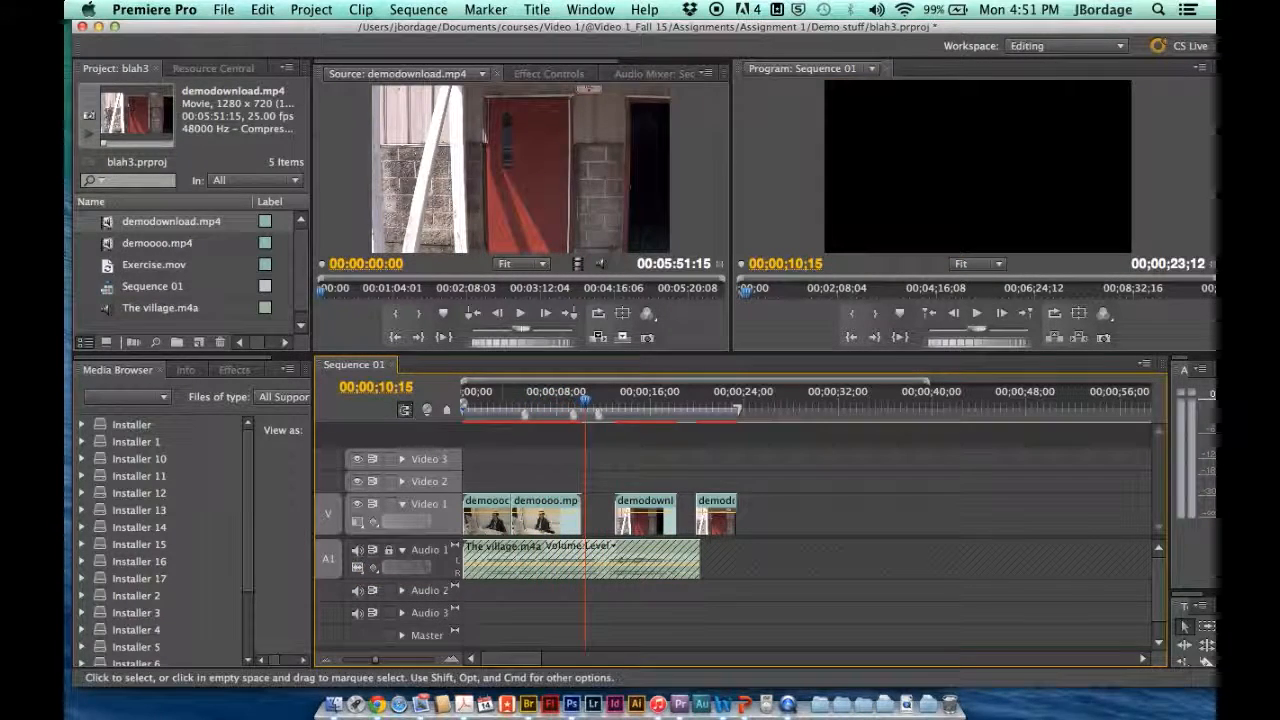
Move the first demodownload.mp4 piece against the end of the second demoooo.mp4 clip and play the sequence onward.
drag(648, 535, 608, 511)
key(space)
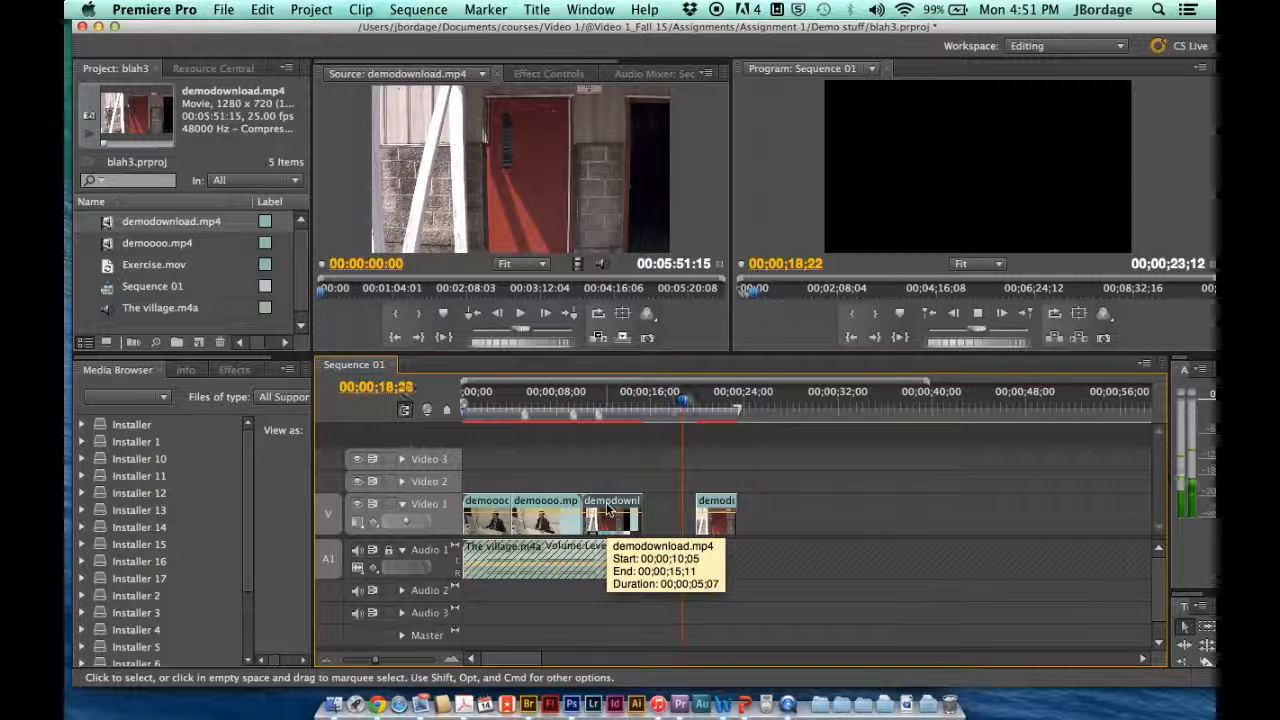
key(space)
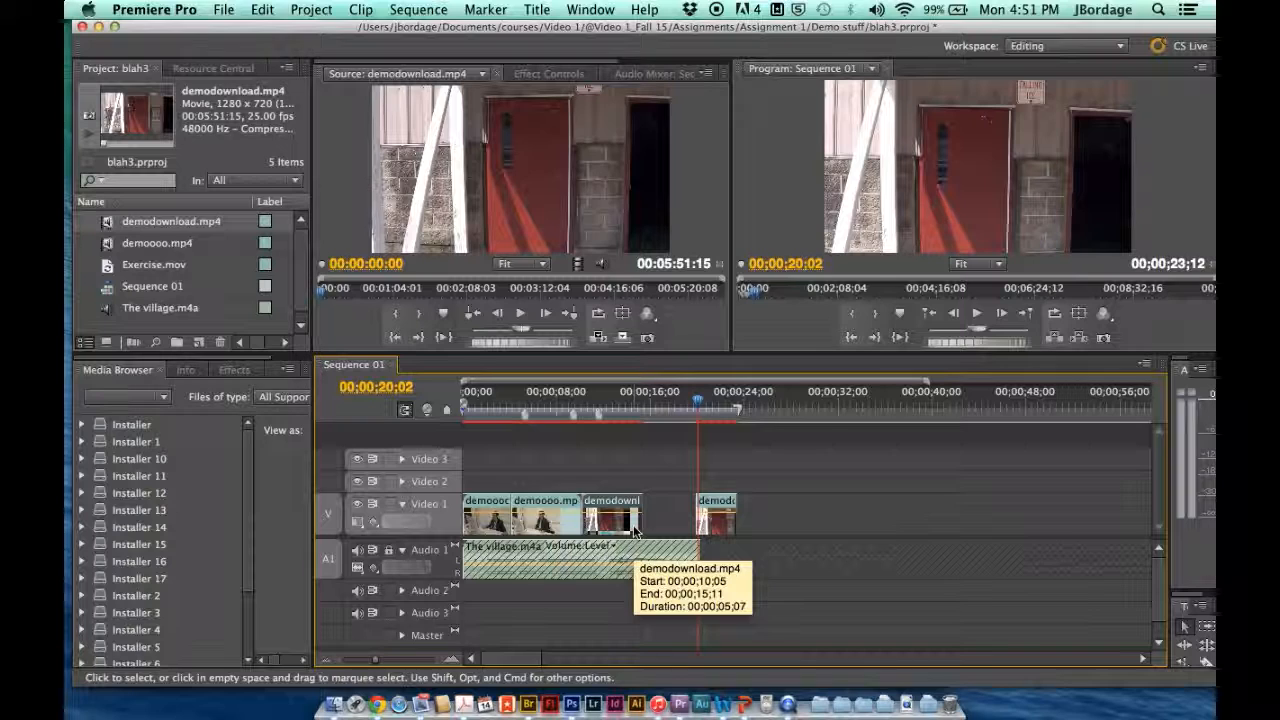
Move the first demodownload.mp4 piece against the final piece, and shift the second demoooo.mp4 piece about three seconds later.
drag(633, 530, 697, 532)
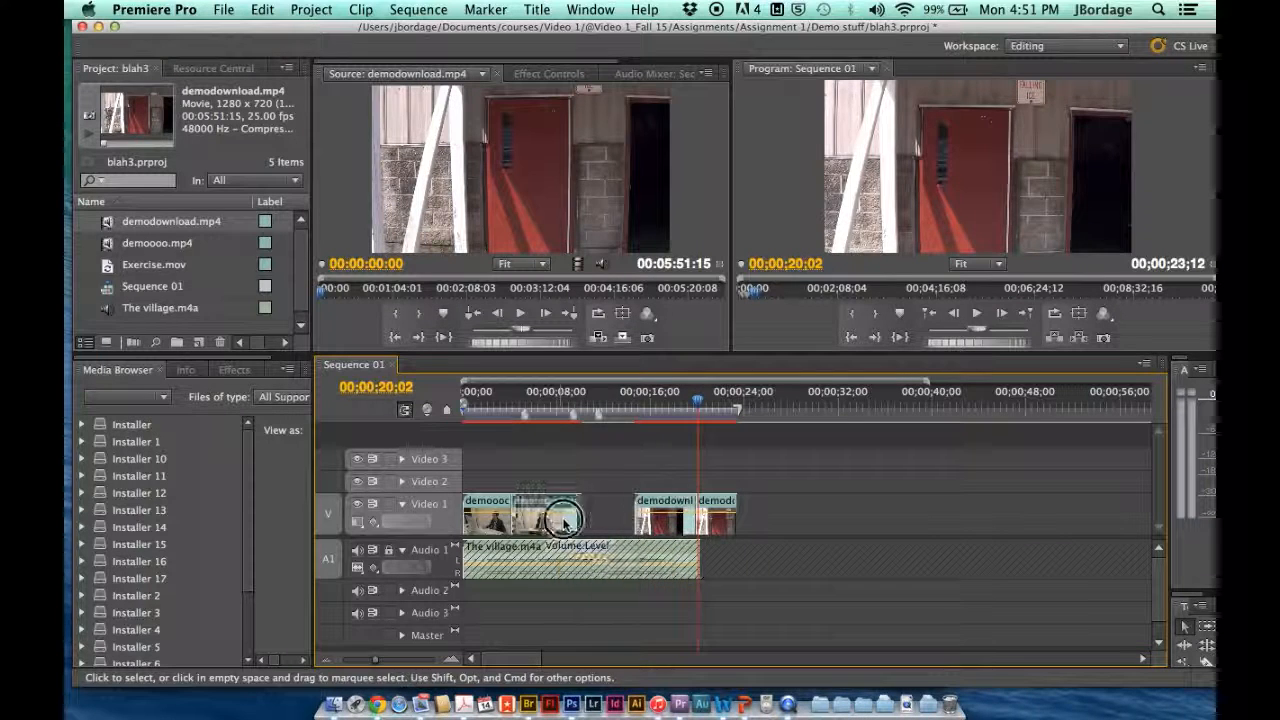
drag(561, 524, 597, 532)
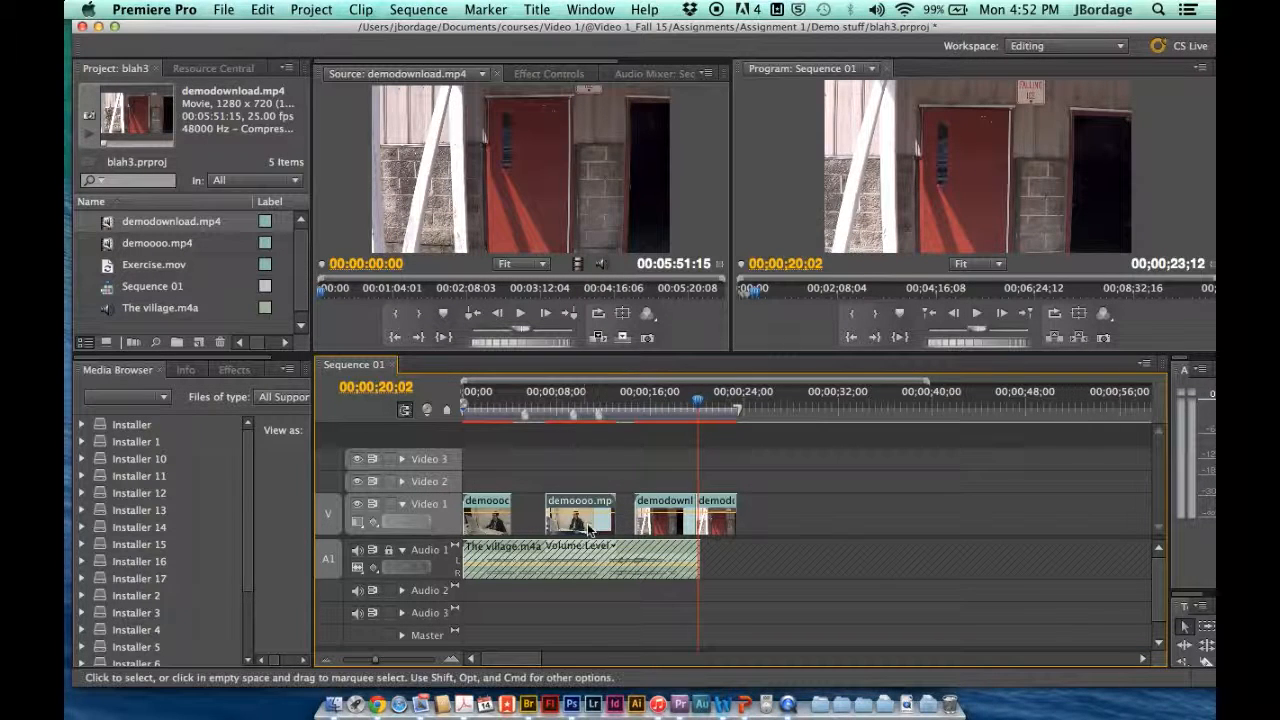
Move the first demodownload.mp4 piece to the start of Video 2 and the first demoooo.mp4 piece to the third marker on Video 2.
click(403, 481)
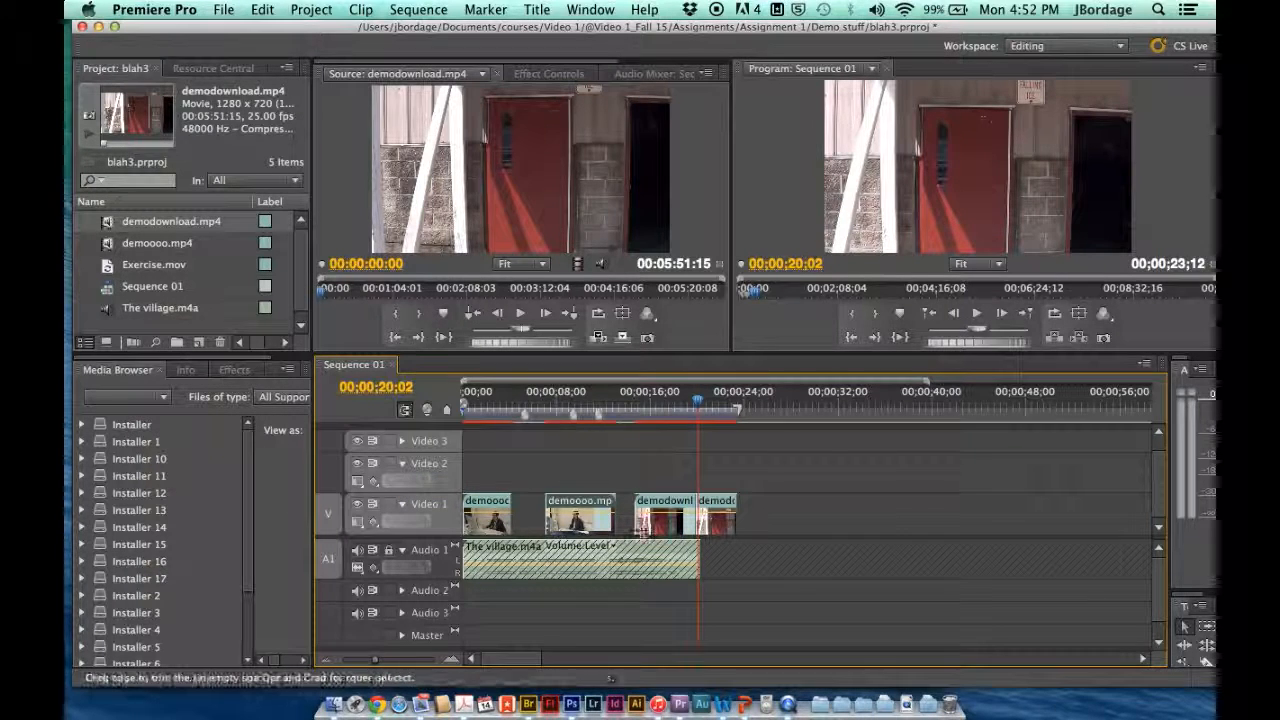
click(660, 528)
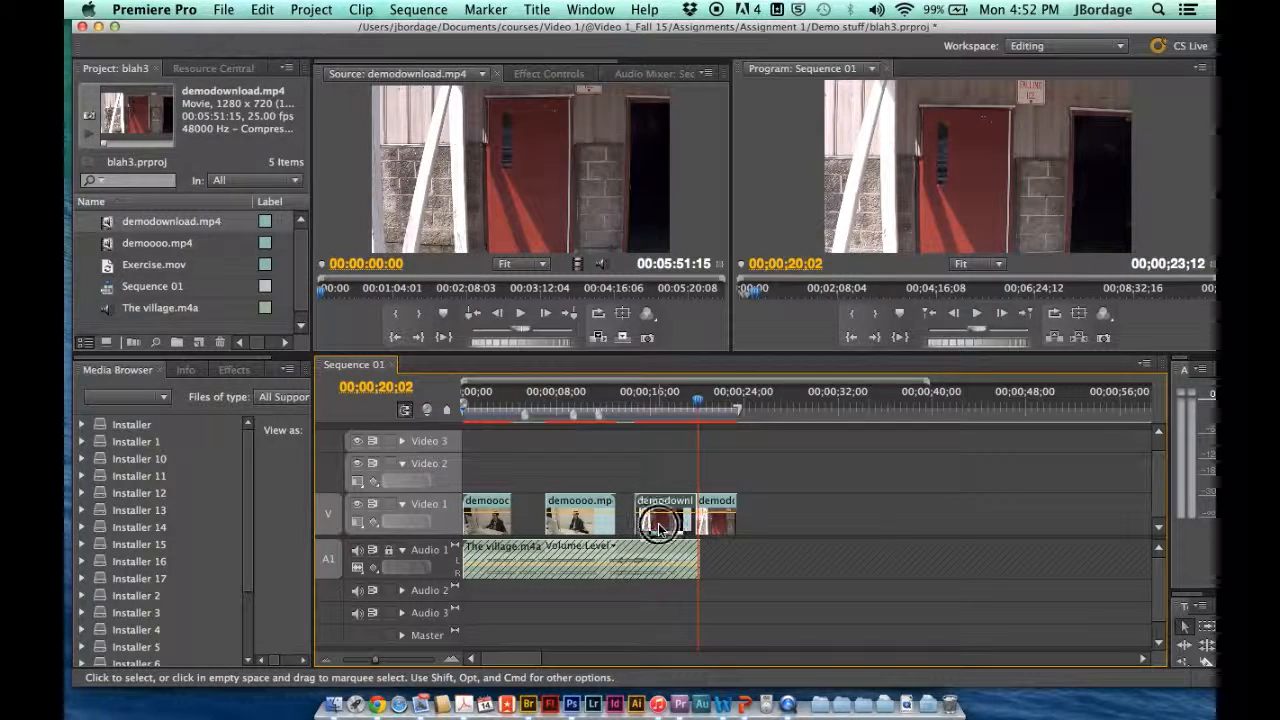
drag(658, 528, 490, 478)
drag(500, 522, 634, 470)
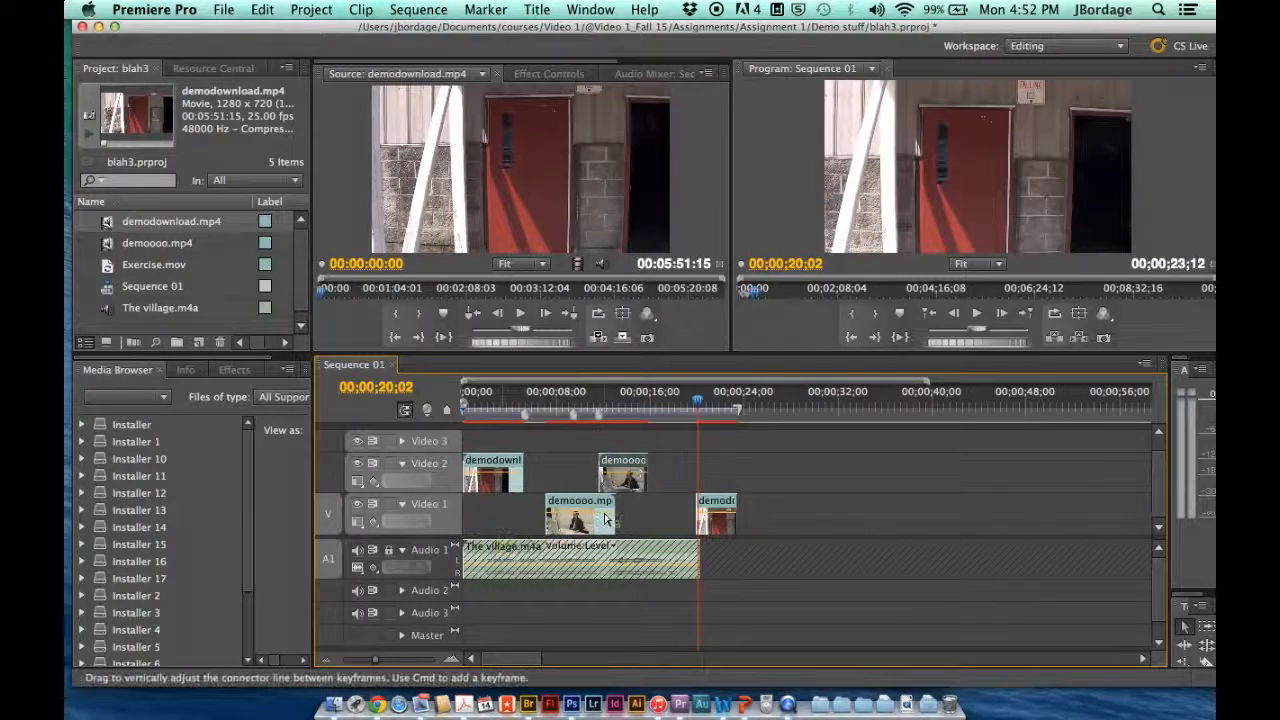
Move the demoooo.mp4 piece on Video 1 so that it starts at 00;00;05;09.
drag(601, 522, 677, 530)
drag(698, 404, 527, 400)
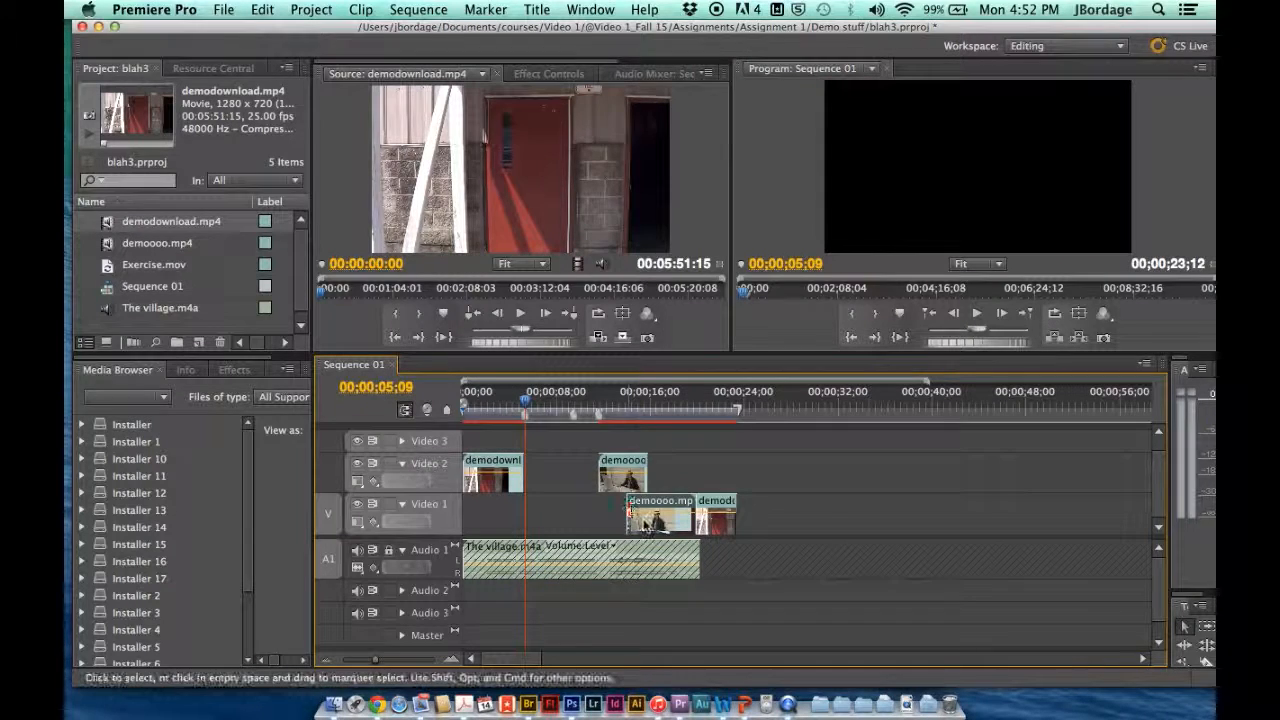
drag(645, 520, 540, 522)
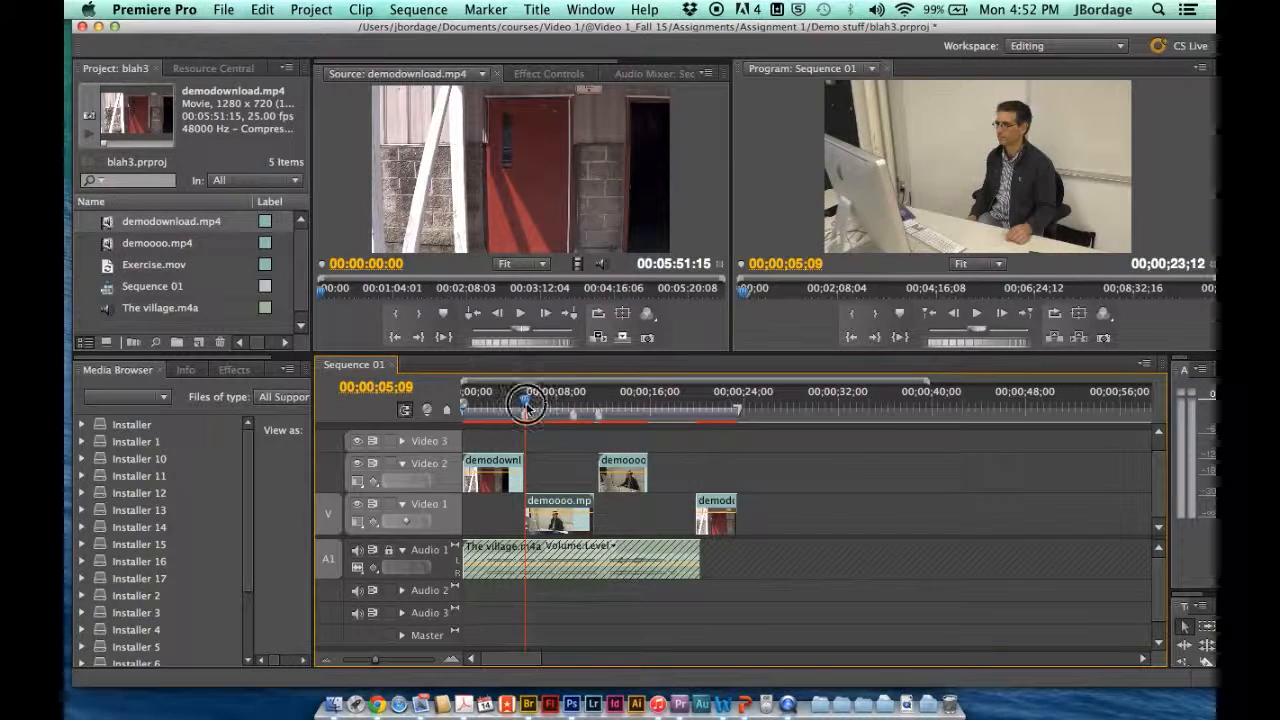
Play the sequence from the beginning through the first cut.
drag(525, 402, 437, 411)
key(space)
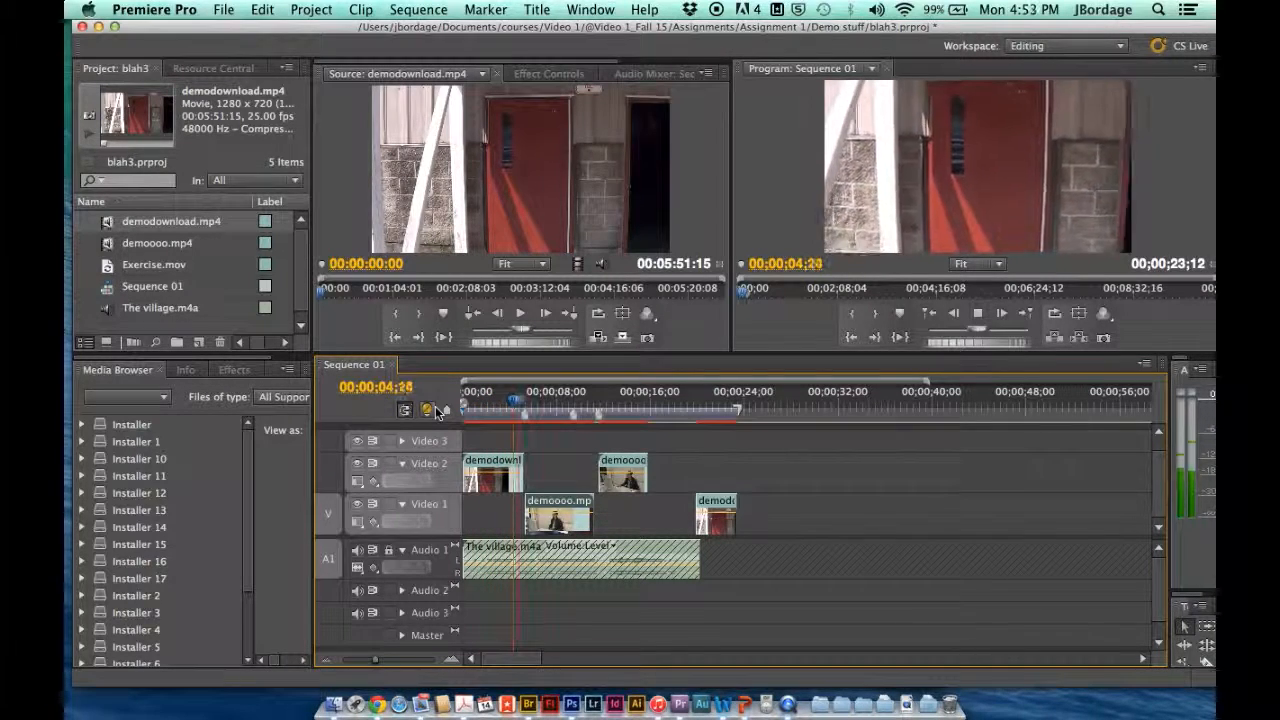
key(space)
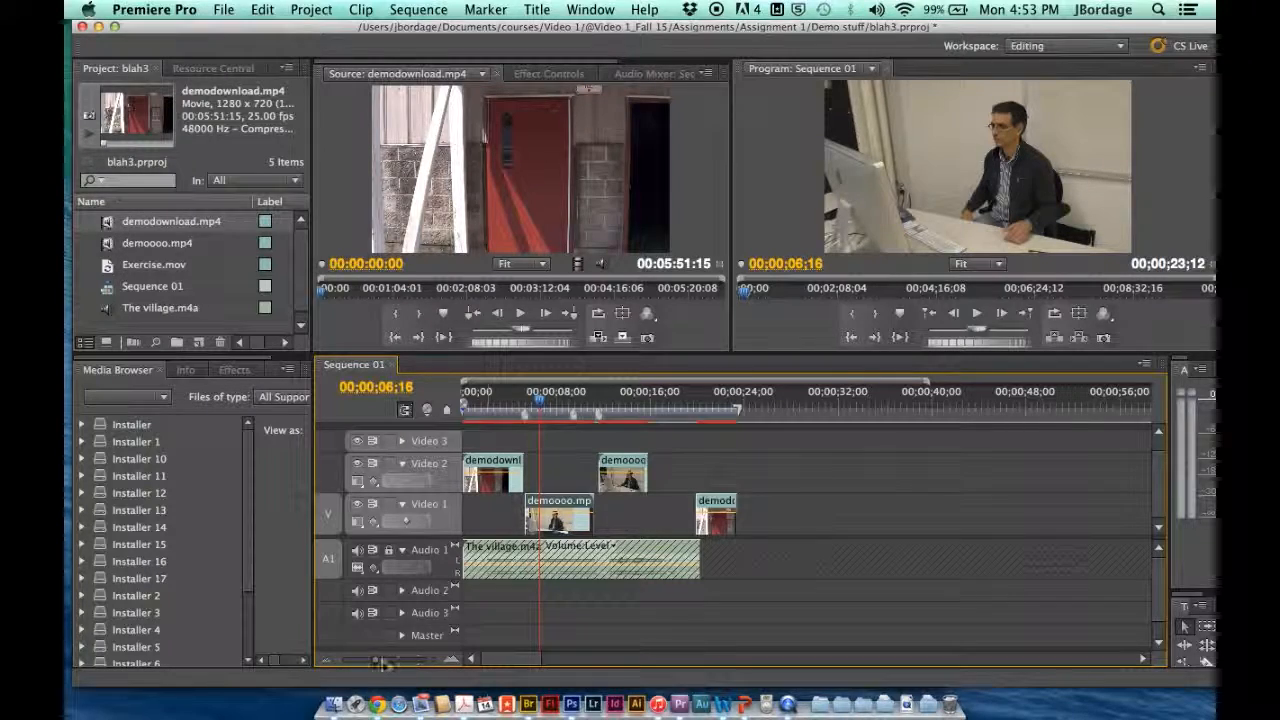
Close the small gap at the first marker by extending the Video 2 demodownload.mp4 piece and aligning the Video 1 demoooo.mp4 piece with its end.
drag(374, 662, 396, 666)
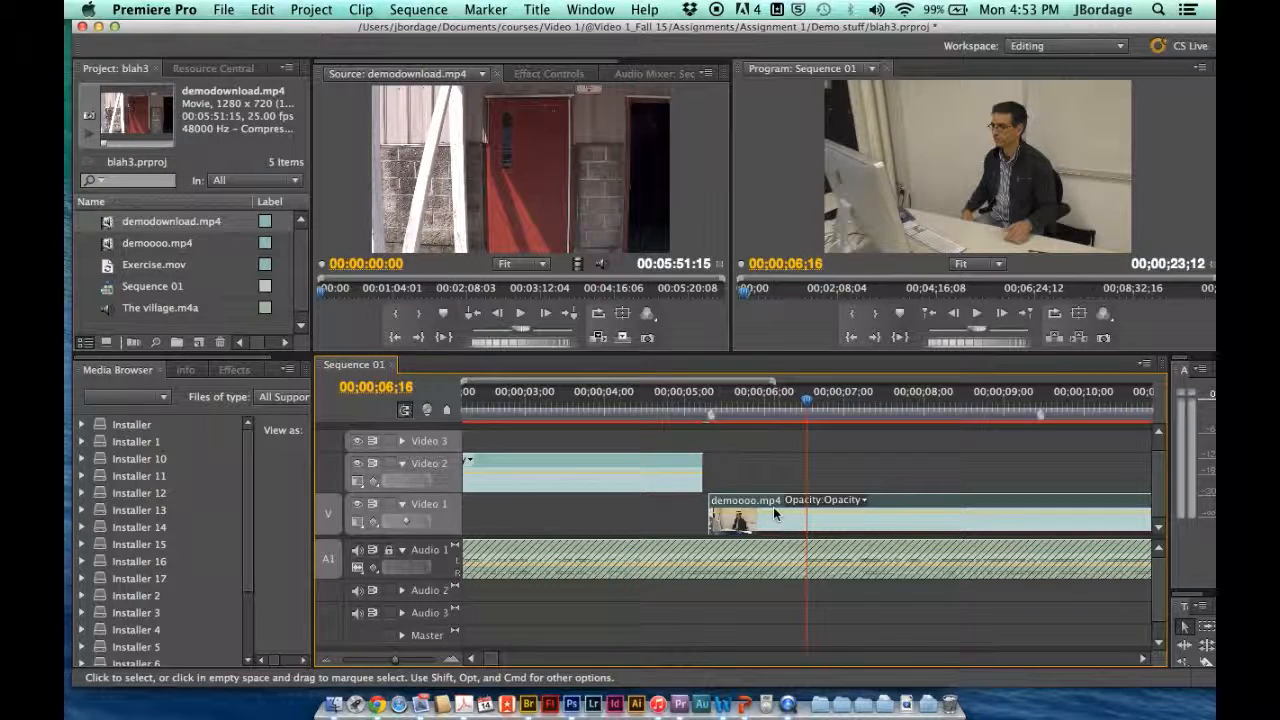
drag(777, 514, 770, 512)
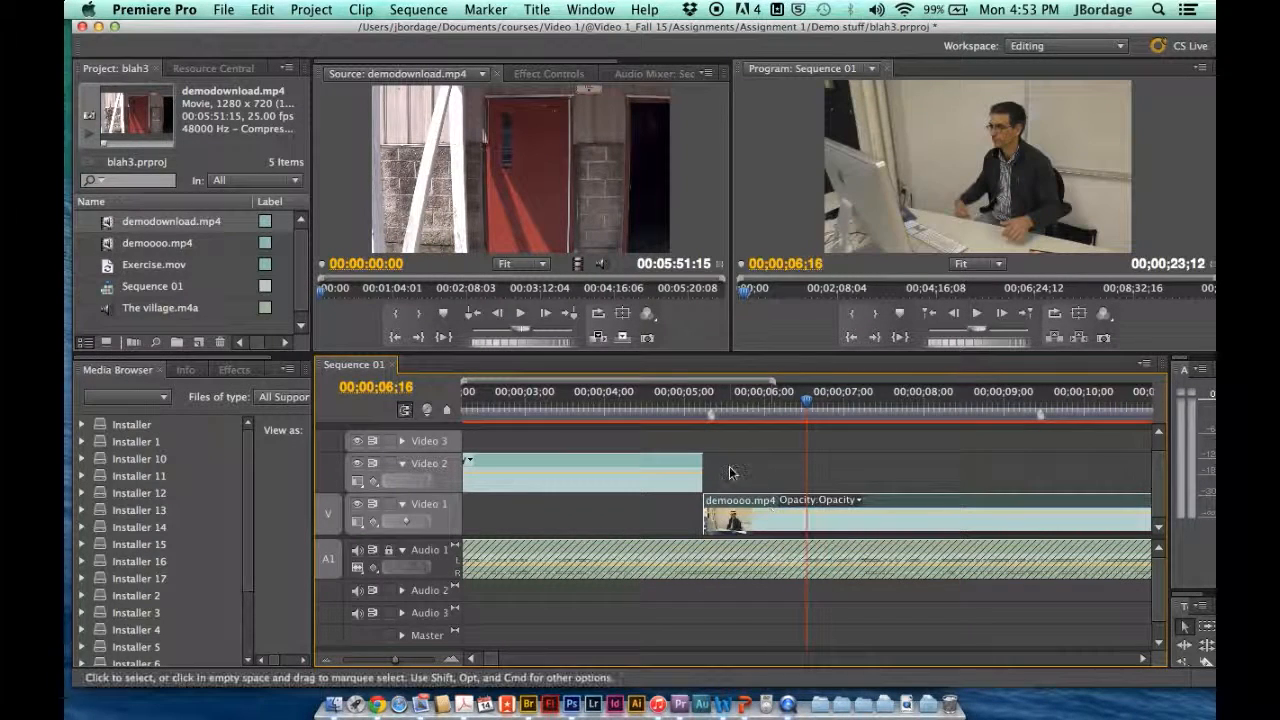
mouse_move(690, 480)
mouse_down()
mouse_move(681, 472)
mouse_move(708, 478)
mouse_up()
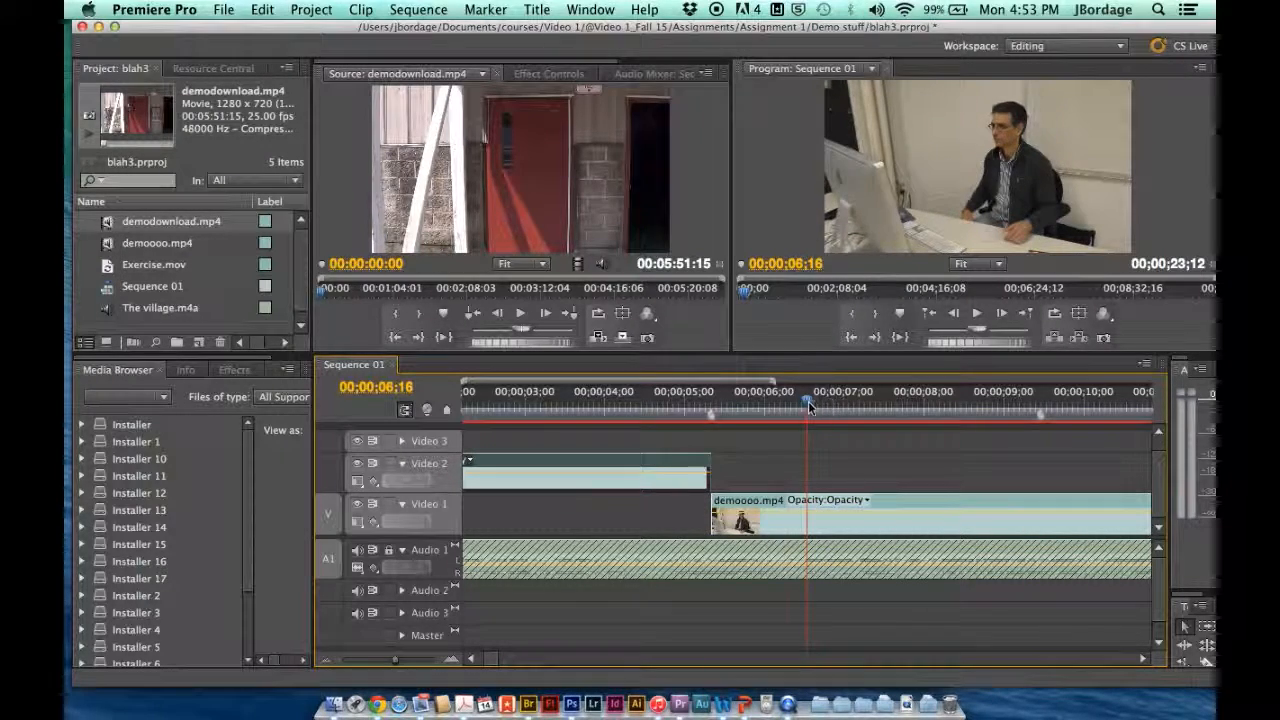
Play the sequence from the beginning into the demoooo.mp4 piece on Video 2.
drag(771, 402, 338, 430)
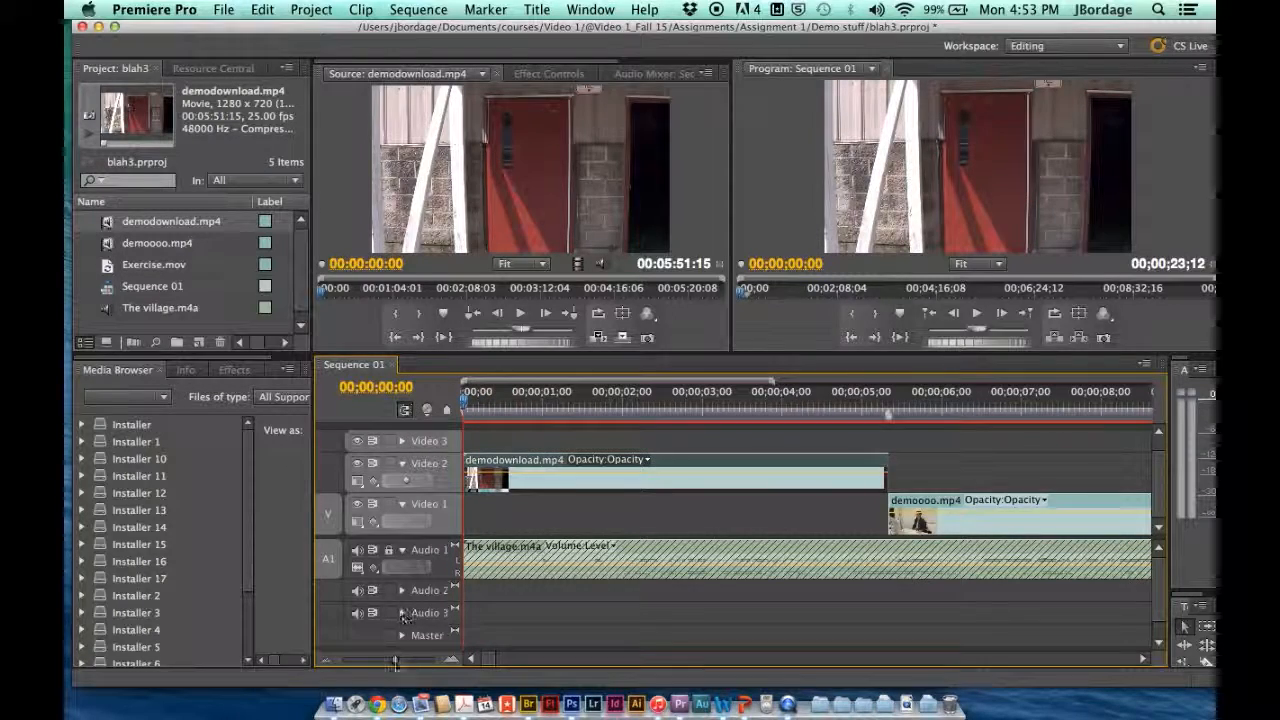
drag(395, 662, 380, 661)
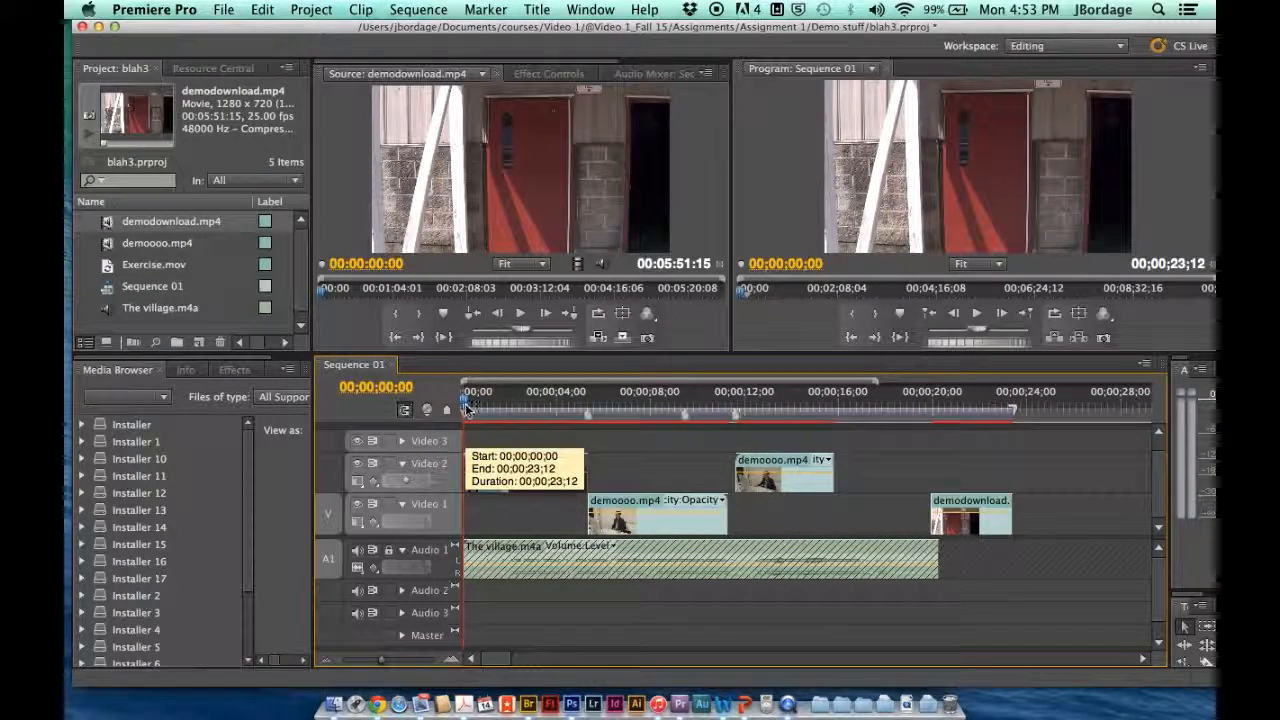
drag(464, 405, 466, 402)
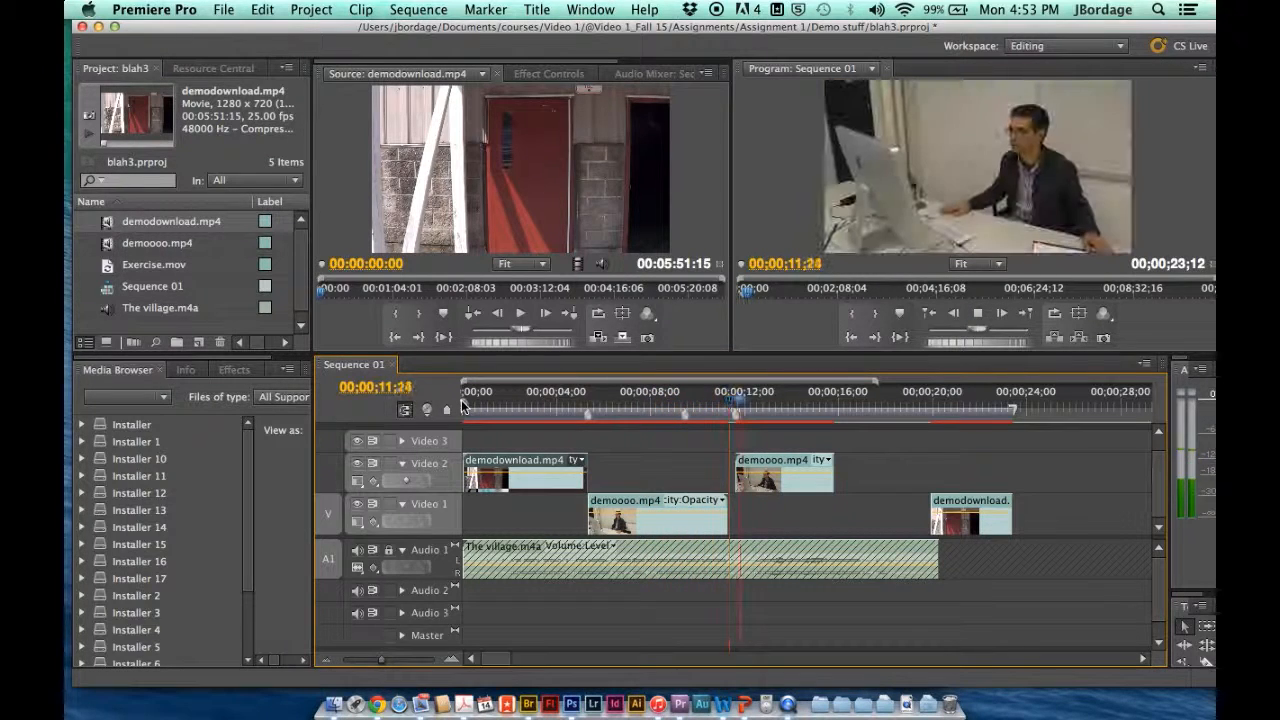
key(space)
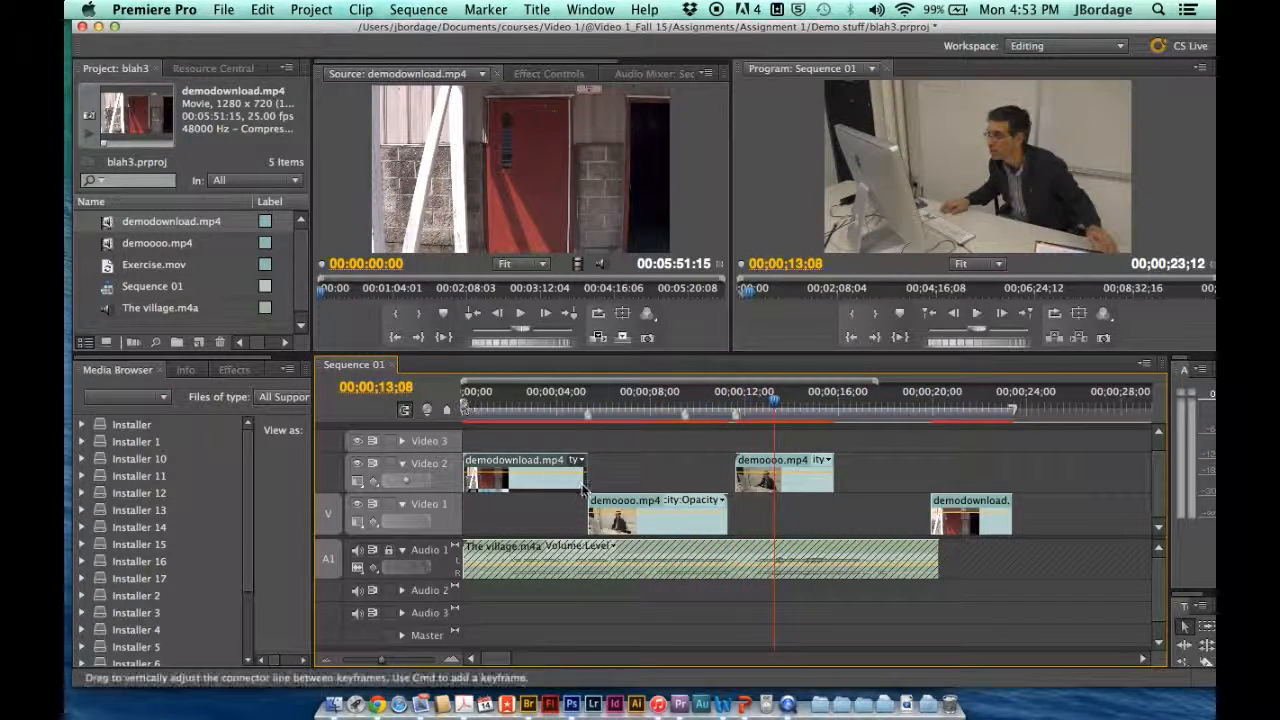
With the Video 2 demoooo.mp4 piece moved past the music, trim the Video 1 one to the second marker and butt the last demodownload.mp4 piece against it.
drag(802, 497, 1046, 460)
drag(997, 533, 686, 517)
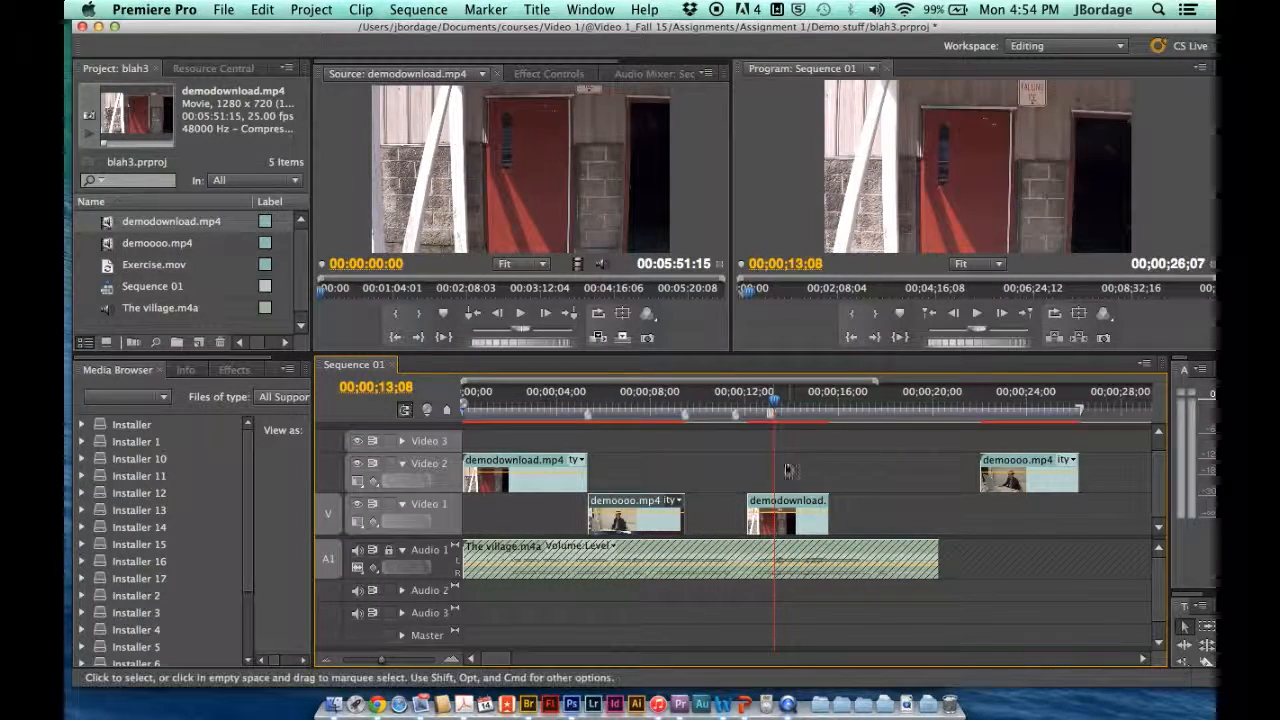
click(790, 518)
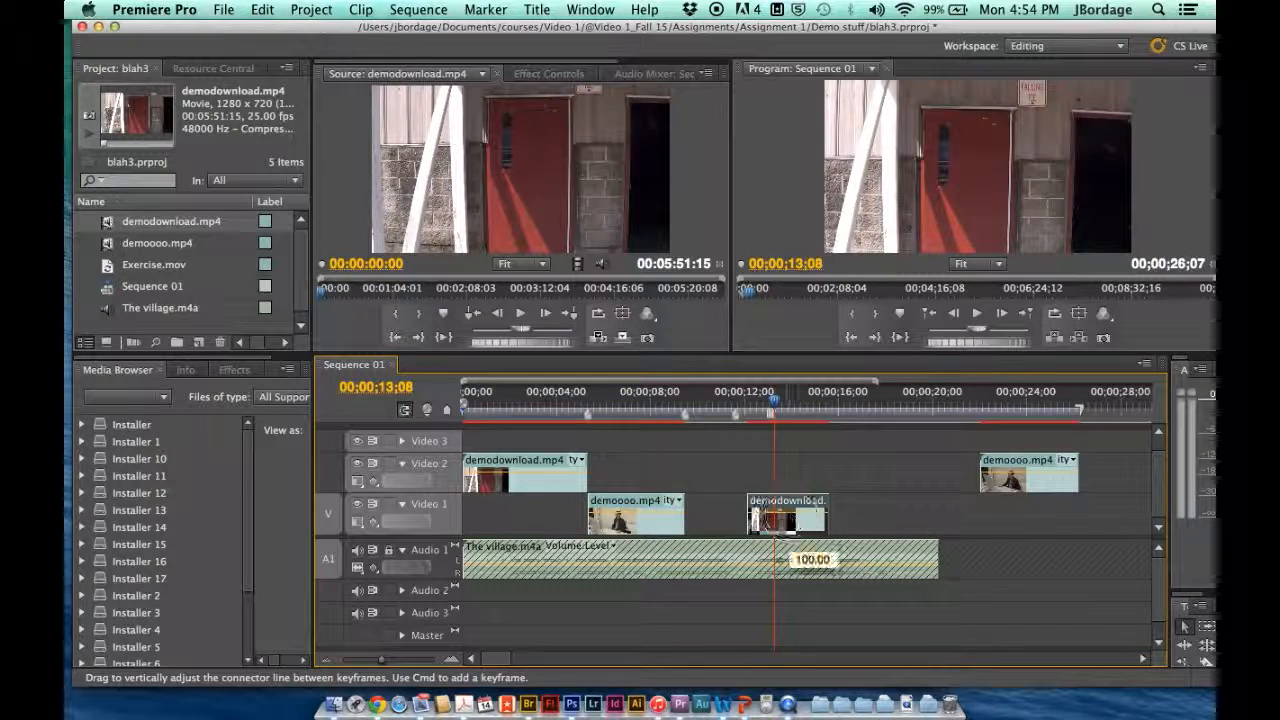
drag(764, 522, 700, 521)
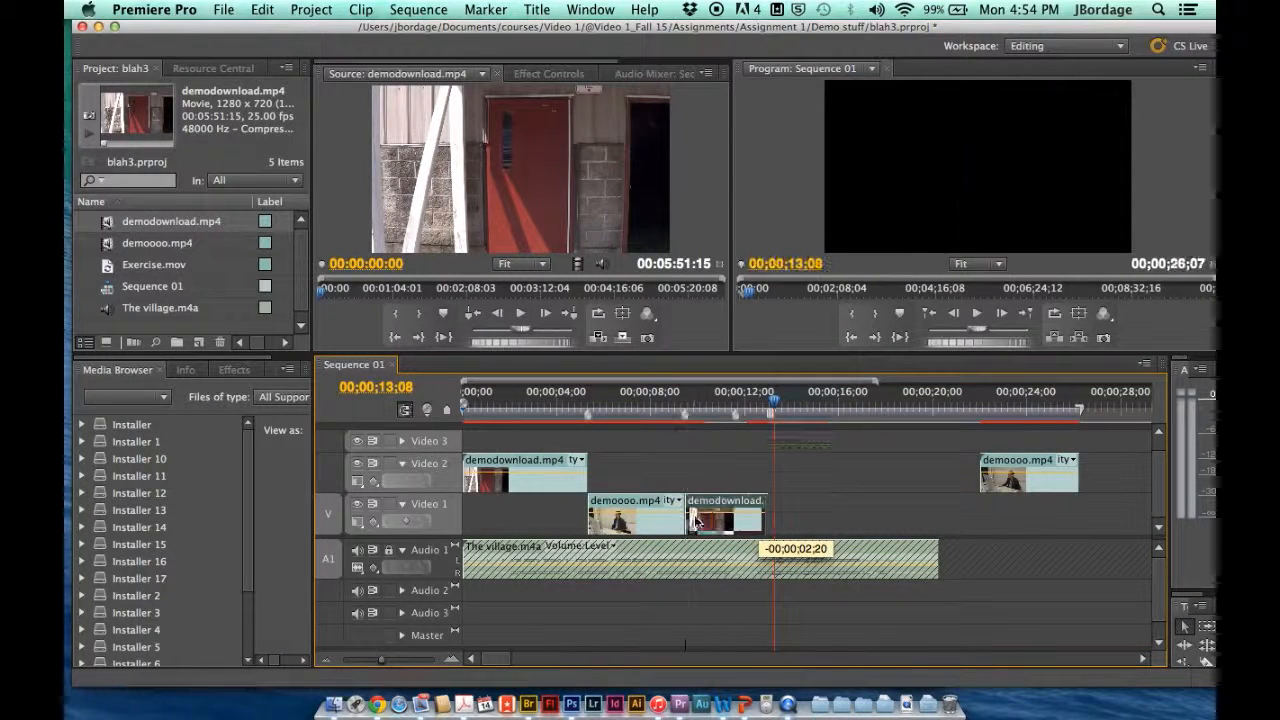
Play the sequence from the beginning to just past the end of the demodownload.mp4 piece on Video 1.
click(765, 400)
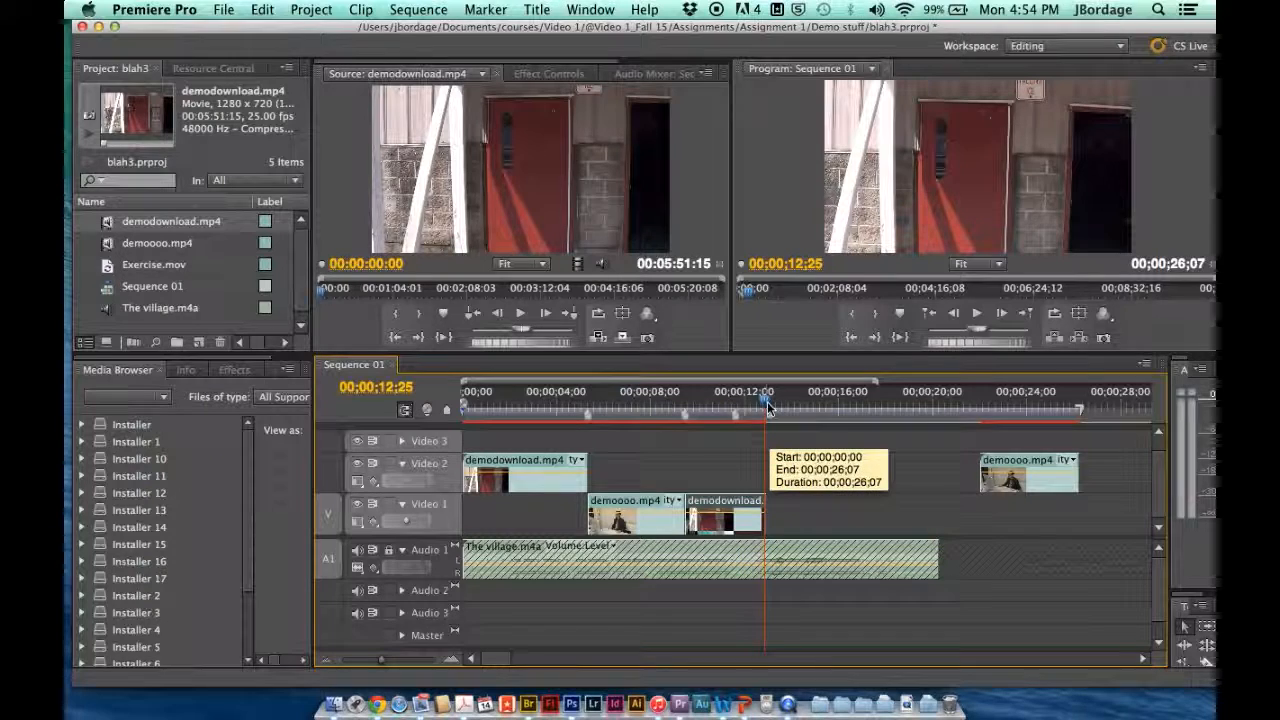
drag(767, 400, 439, 387)
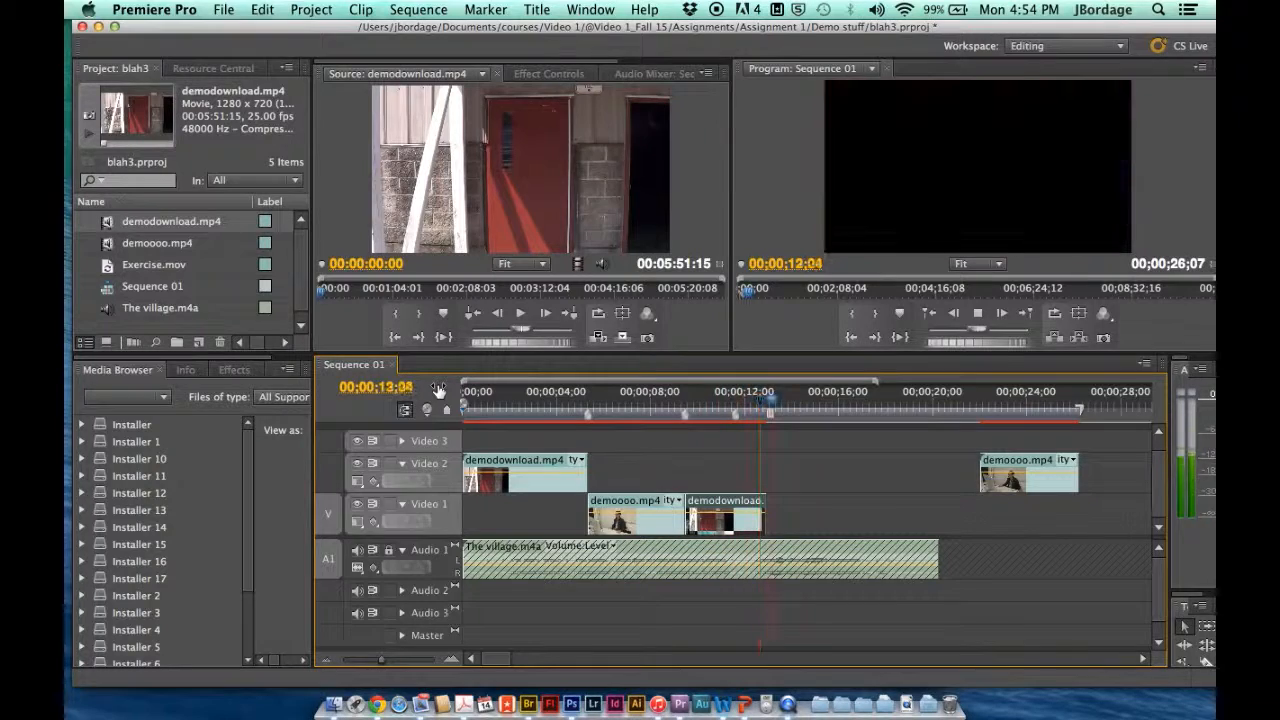
key(space)
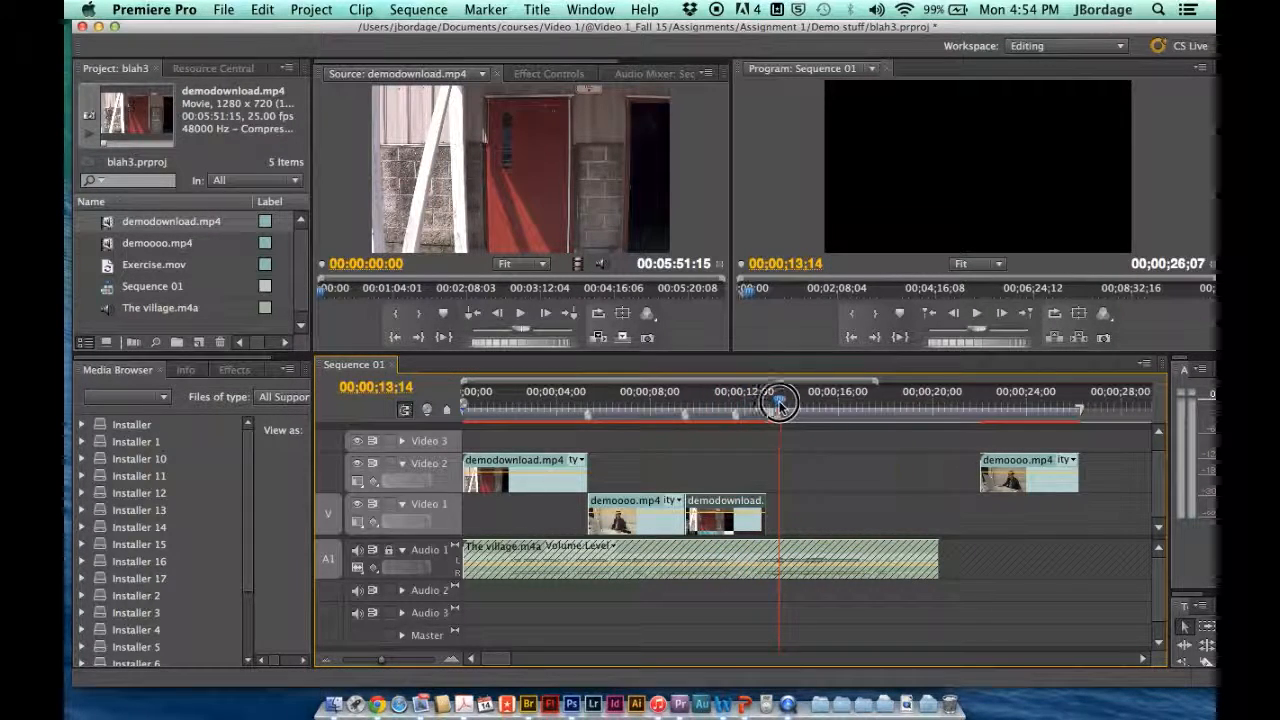
Extend the Video 1 demodownload.mp4 piece to 00;00;13;09 and move the Video 2 demoooo.mp4 piece against its end on Video 1.
drag(767, 403, 773, 405)
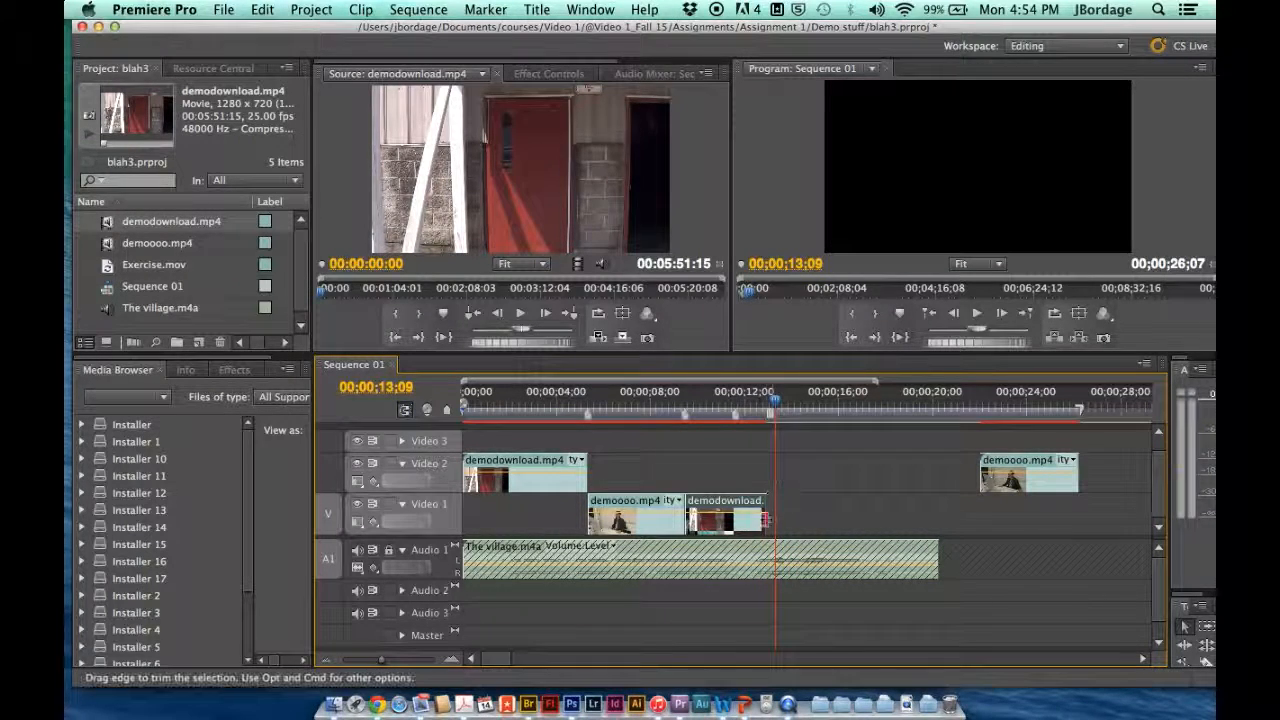
drag(764, 523, 772, 524)
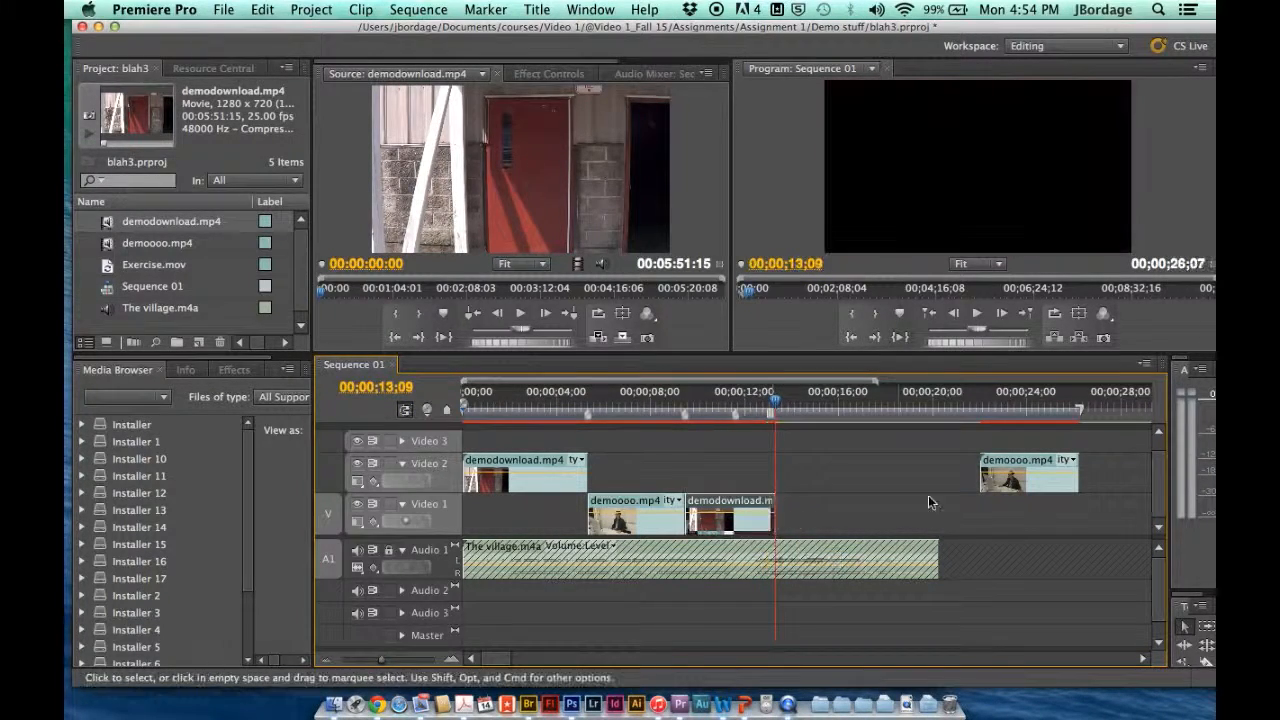
drag(1015, 480, 810, 528)
Play the sequence from about 00;00;06 to near the end of the music and review the empty stretch after the last clip.
drag(778, 408, 614, 406)
key(space)
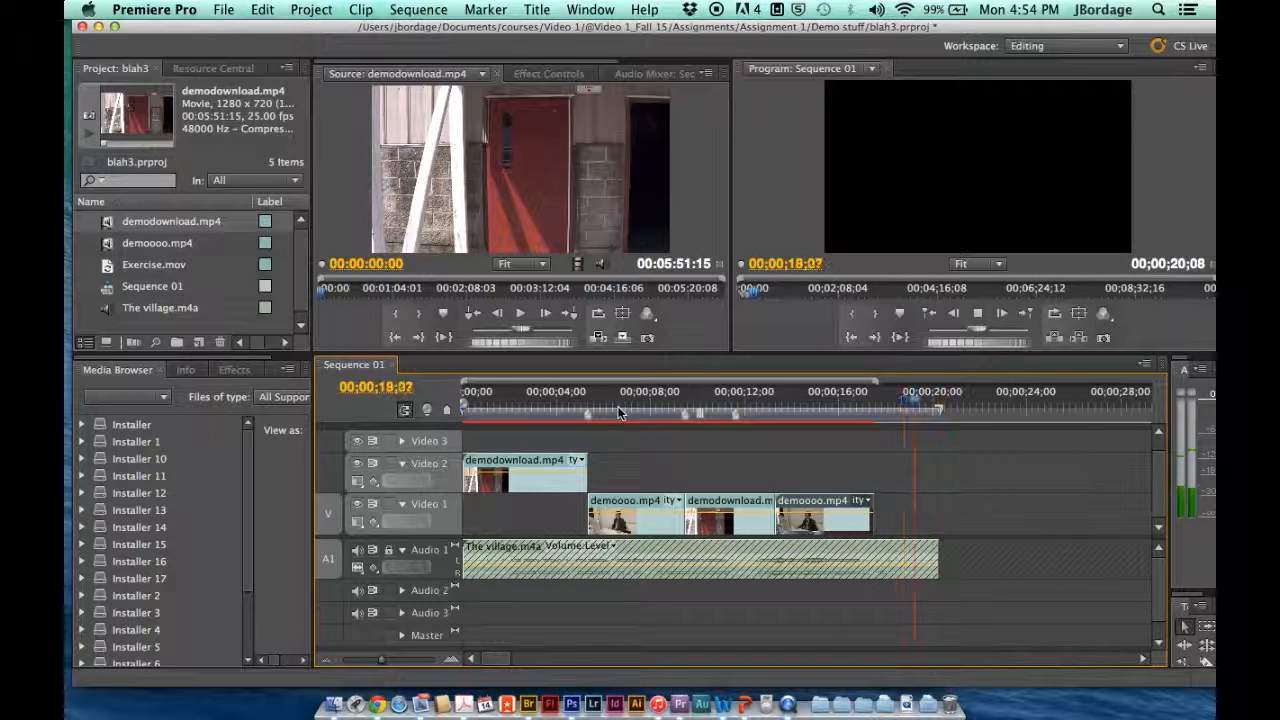
key(space)
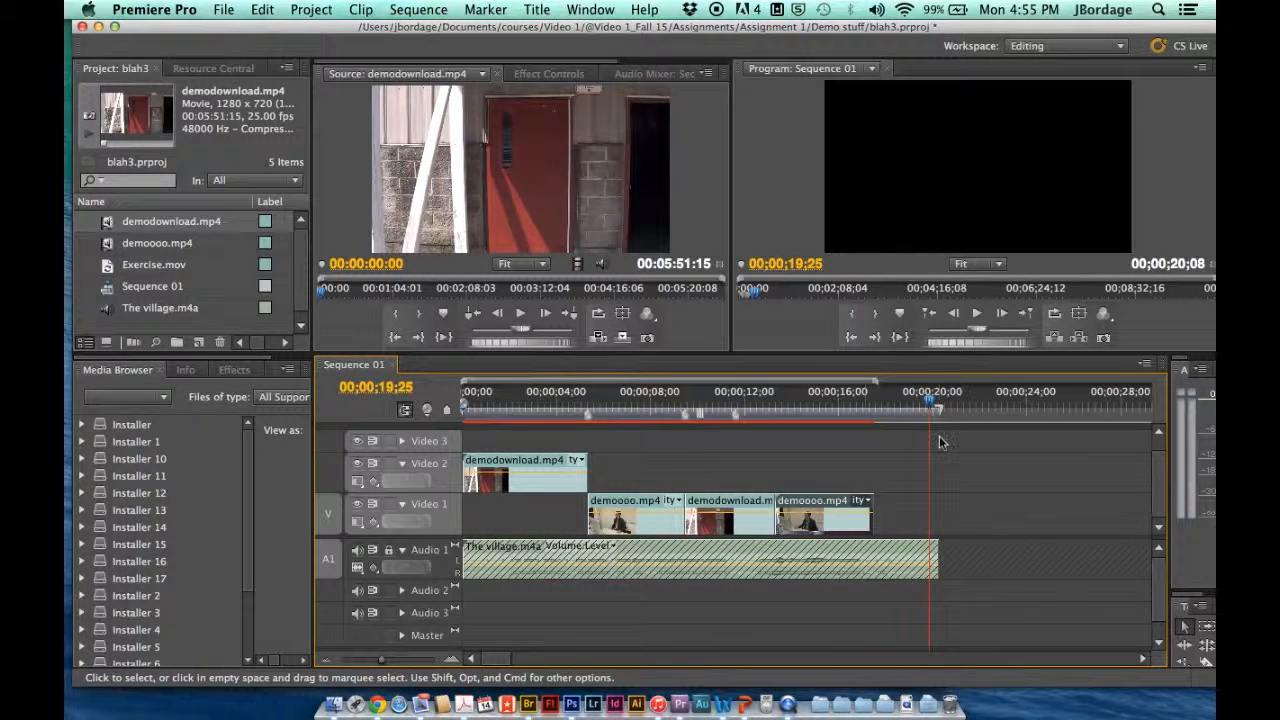
click(930, 403)
drag(930, 403, 900, 403)
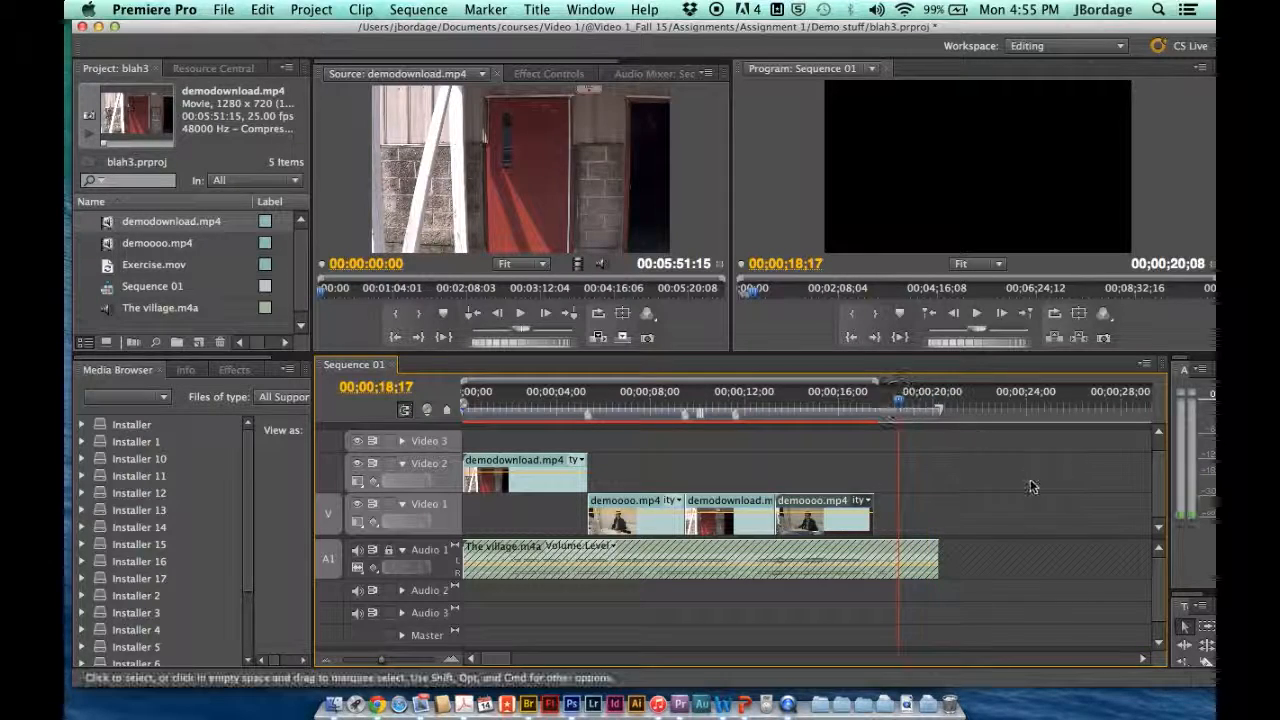
Undock the Tools panel, place it over the timeline and enlarge it to show all the tools.
click(1196, 622)
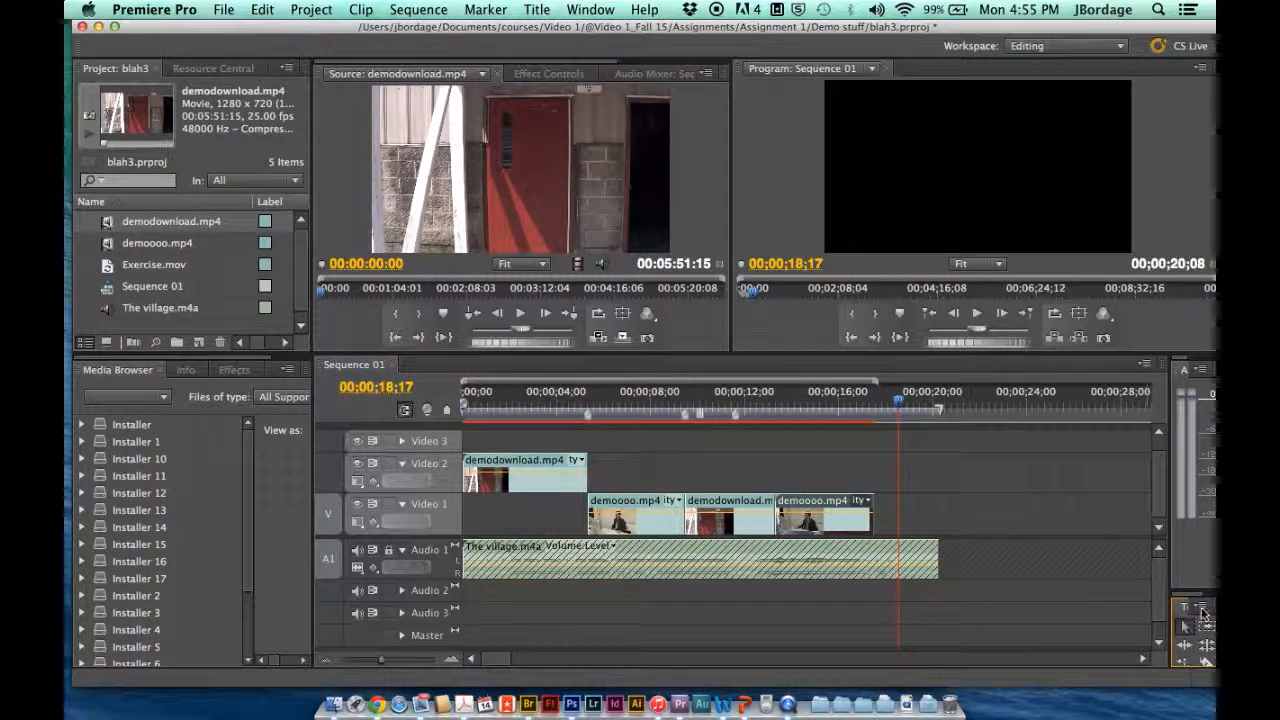
right_click(1204, 614)
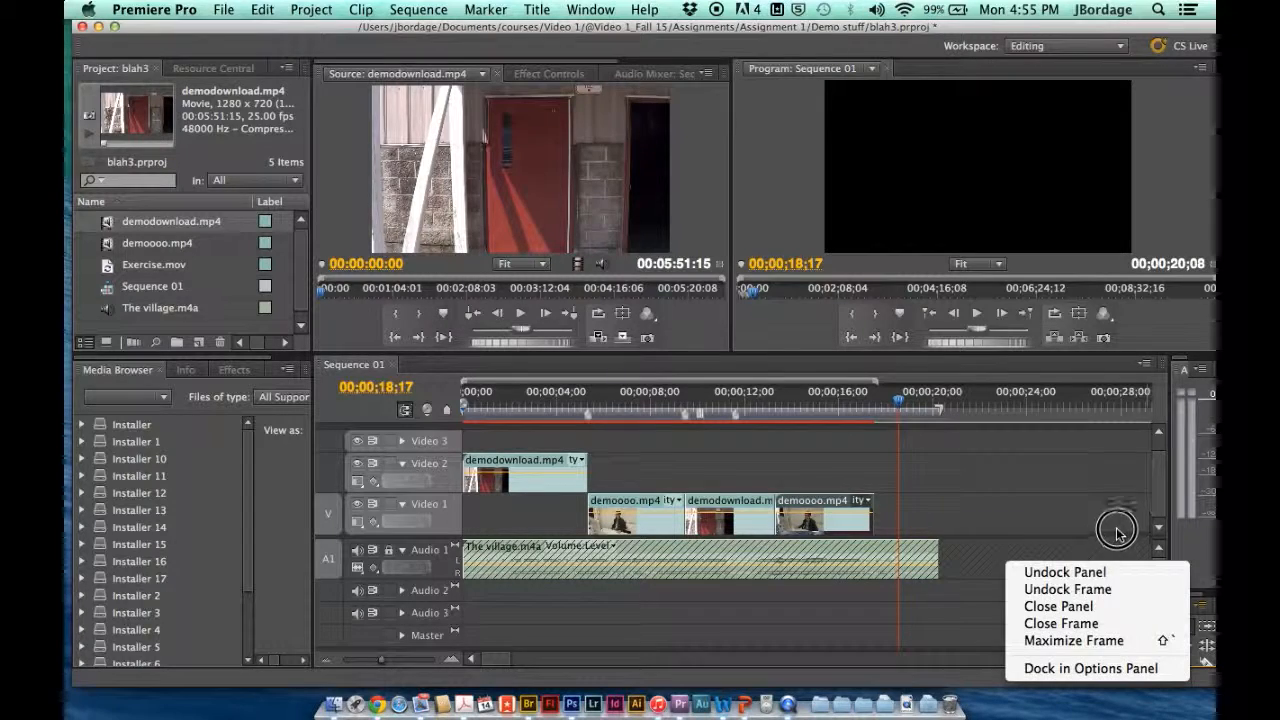
click(1078, 570)
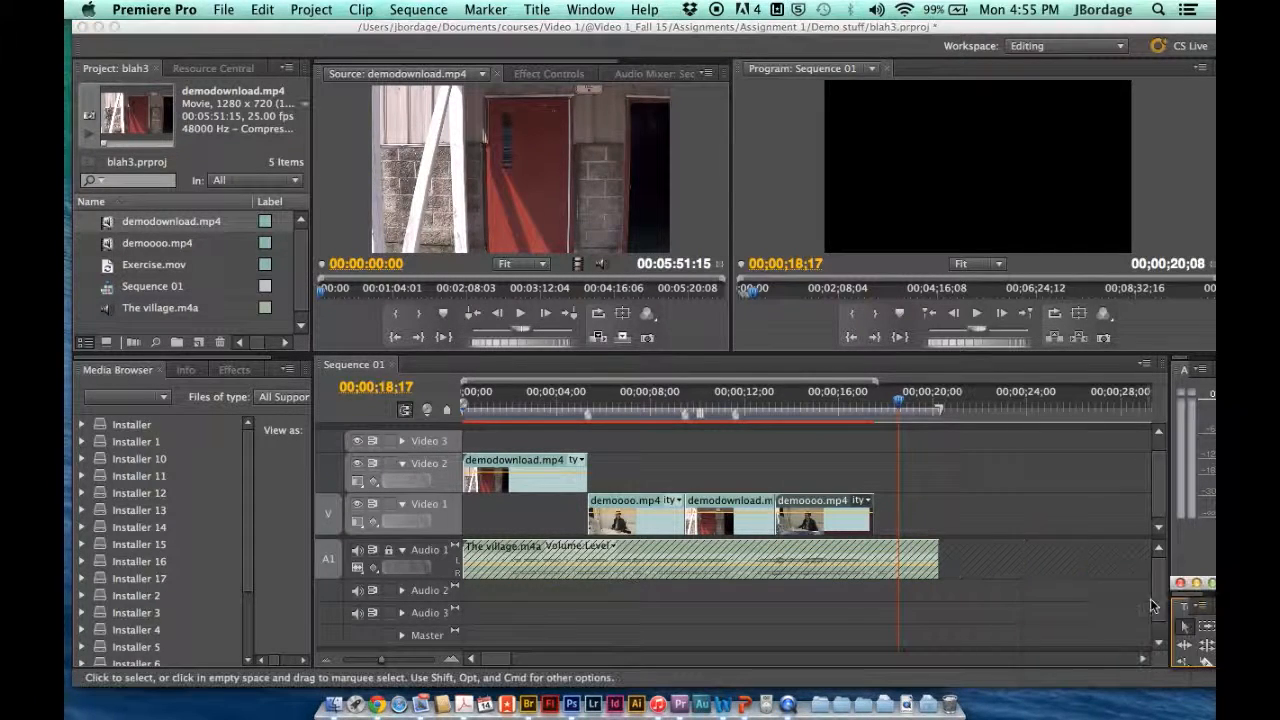
drag(1190, 590, 1092, 466)
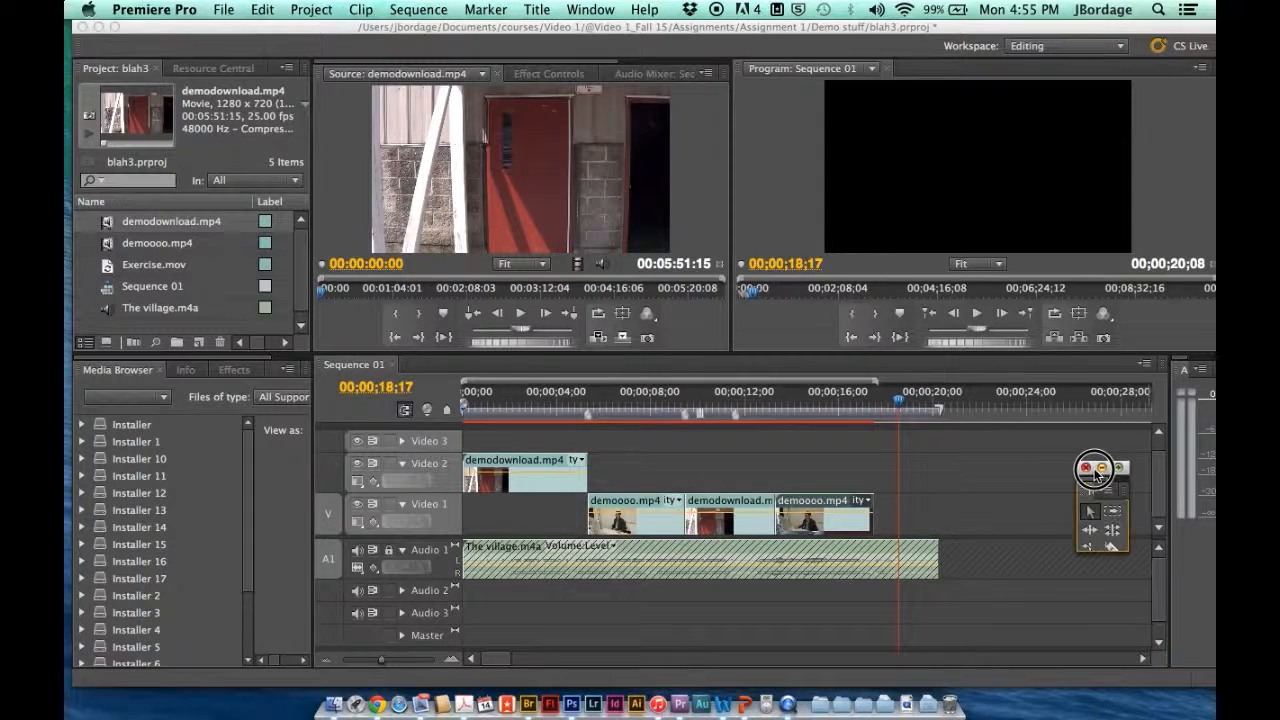
drag(1110, 545, 1120, 686)
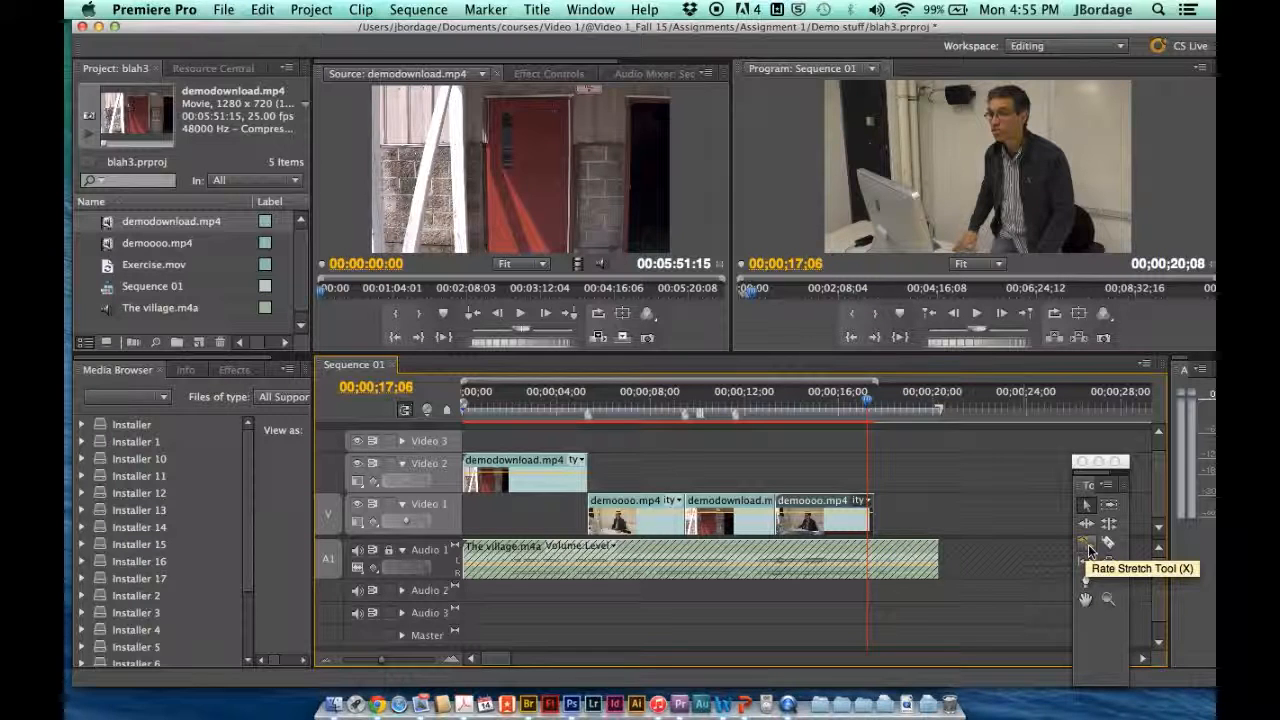
Rate-stretch the last demoooo.mp4 piece so that it ends with the music track.
click(1088, 546)
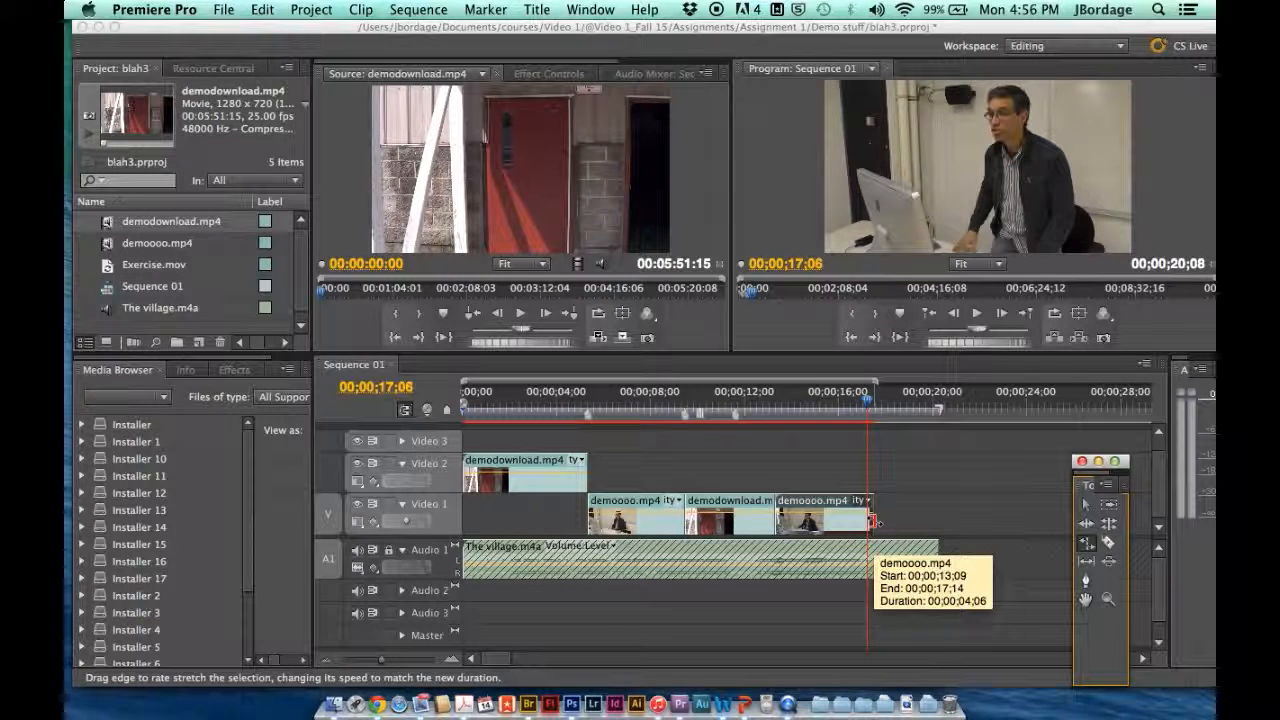
click(873, 521)
drag(873, 521, 937, 521)
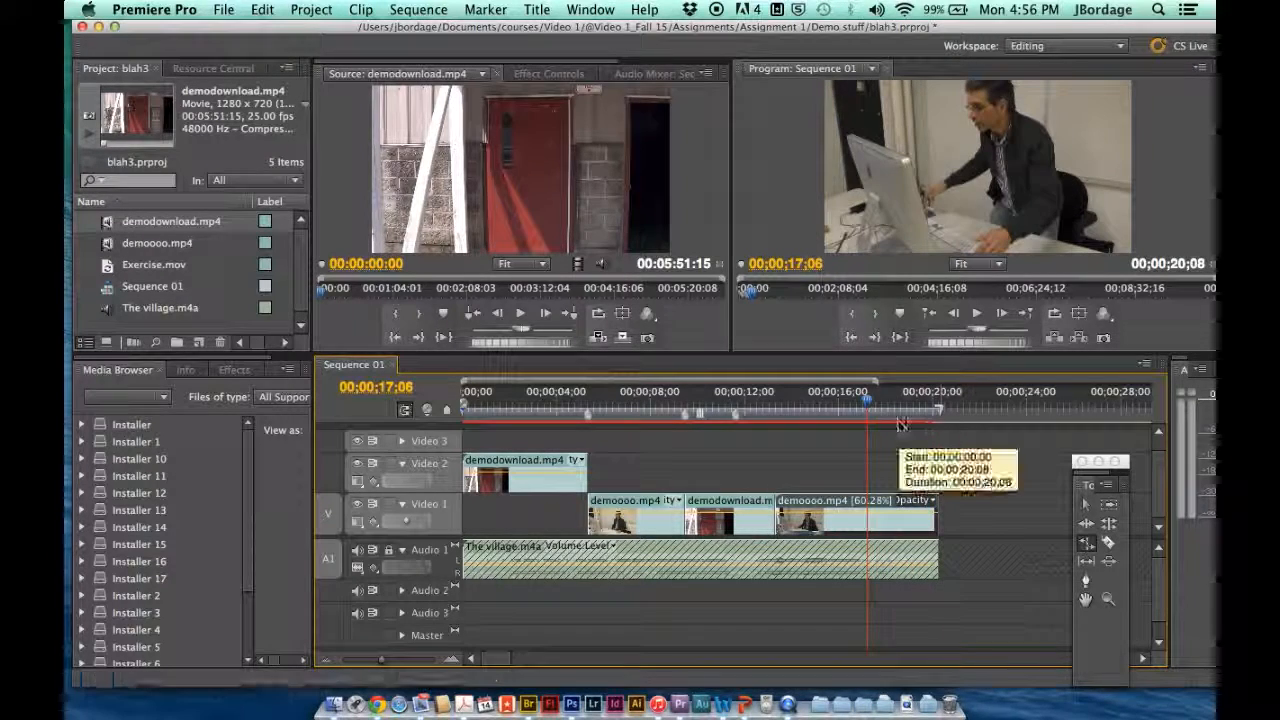
Play the whole sequence from the beginning to review the cuts and the slowed last clip.
click(800, 387)
drag(800, 387, 443, 389)
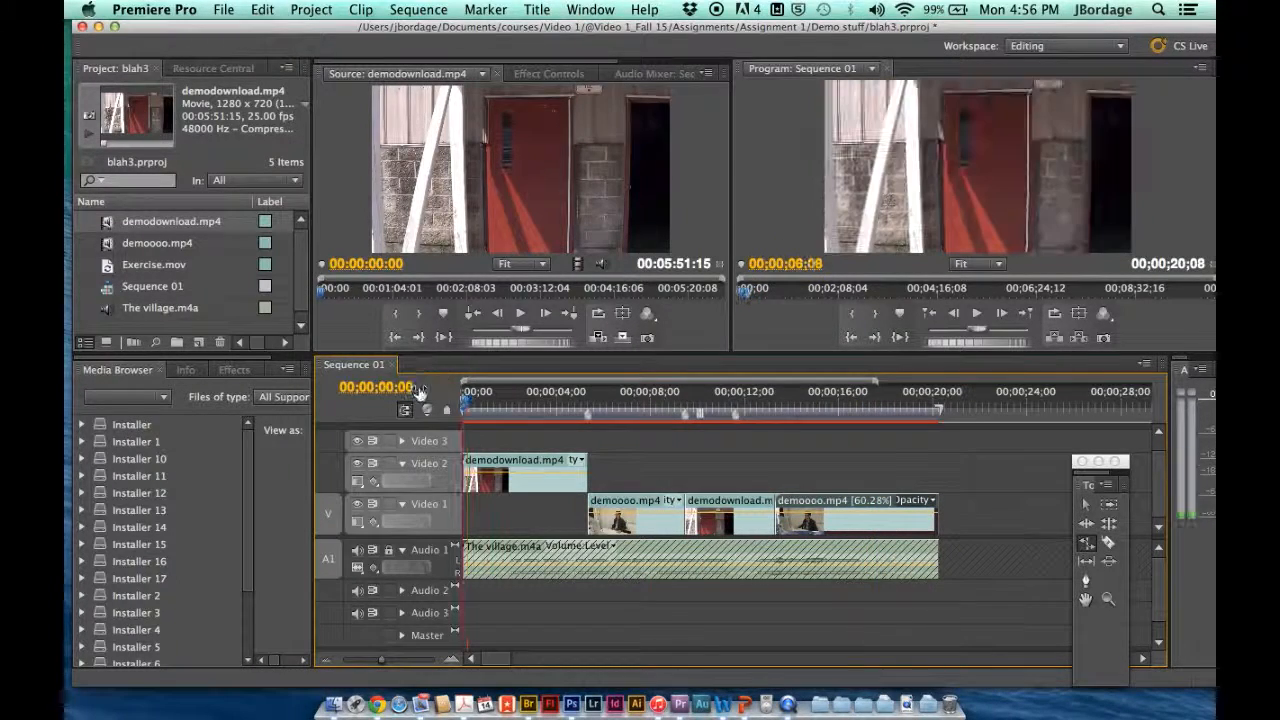
key(space)
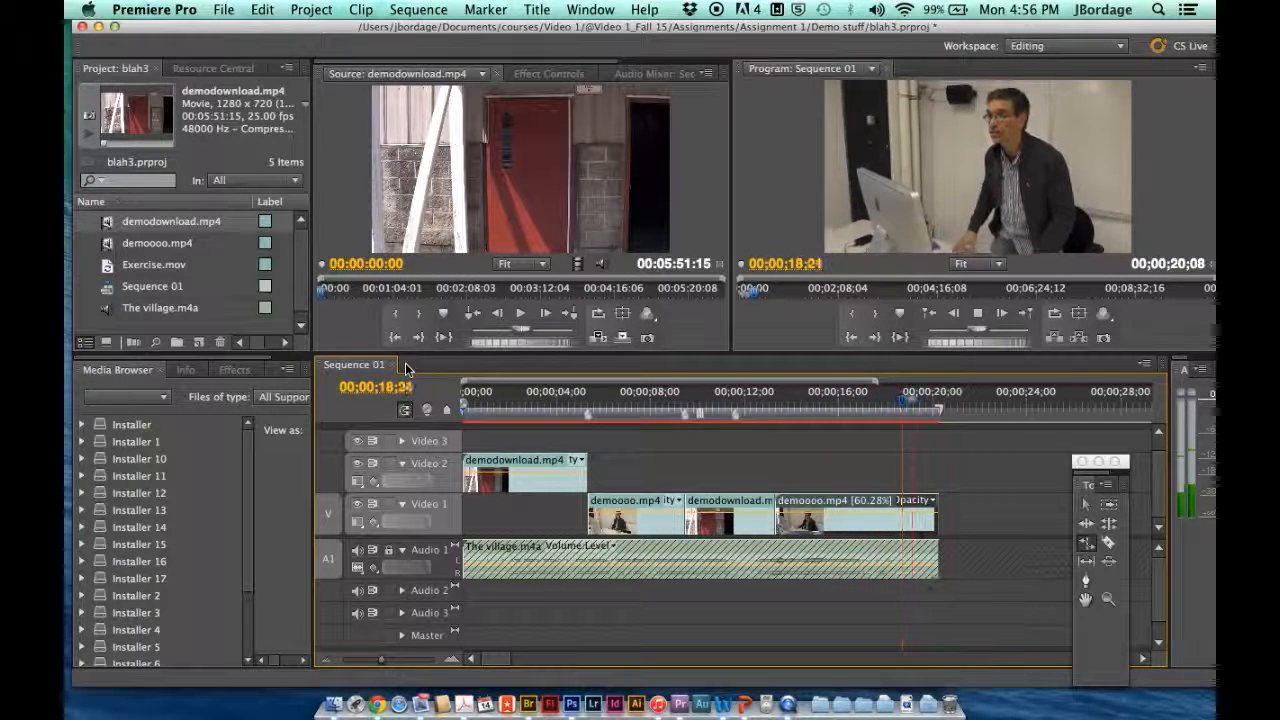
key(space)
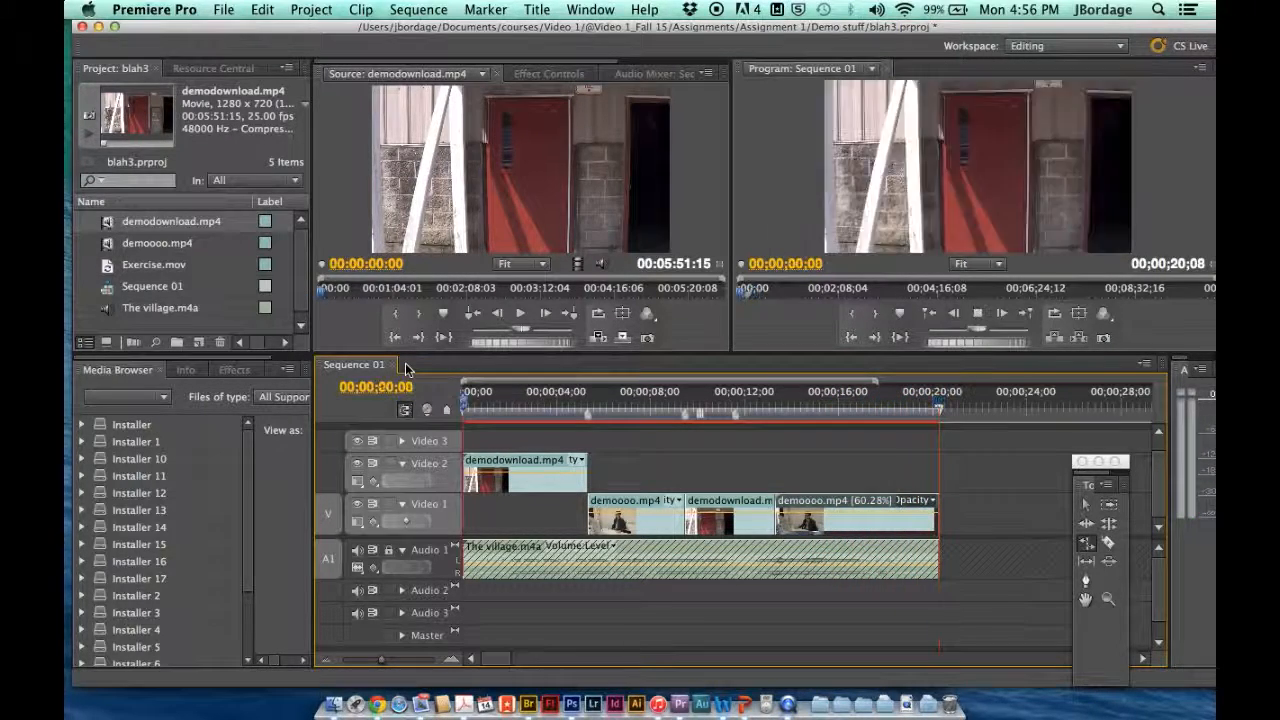
key(space)
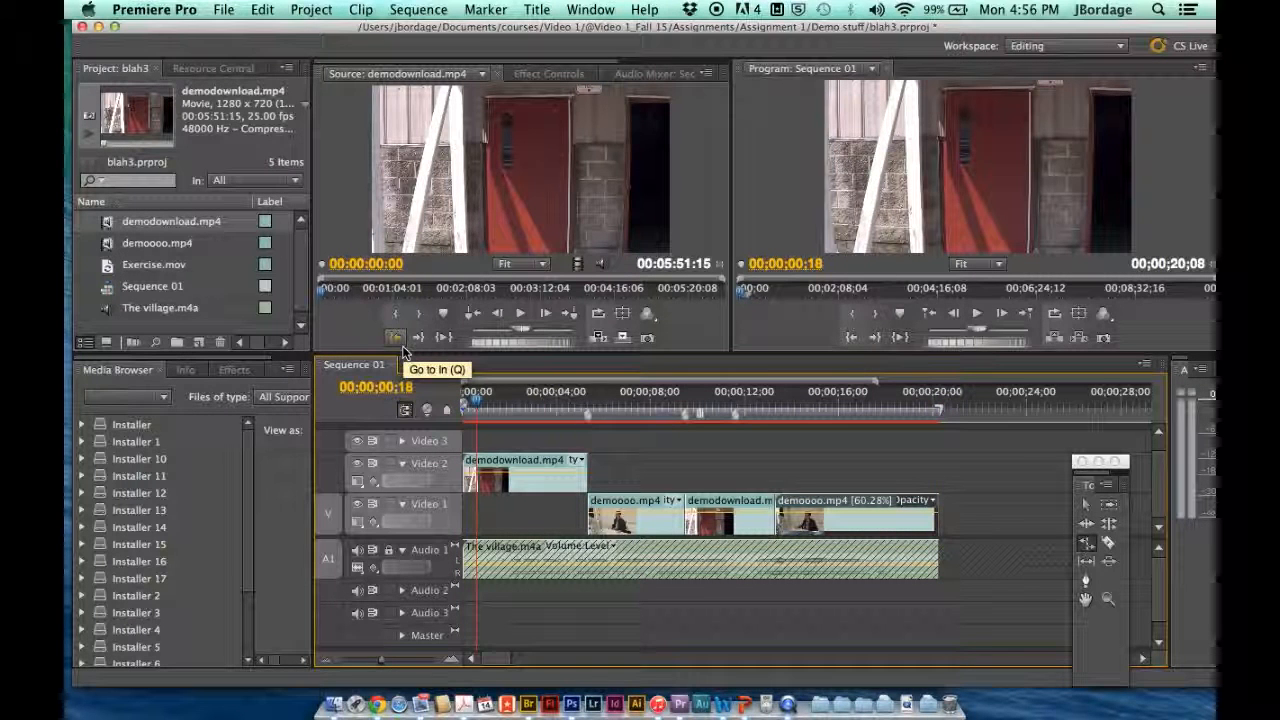